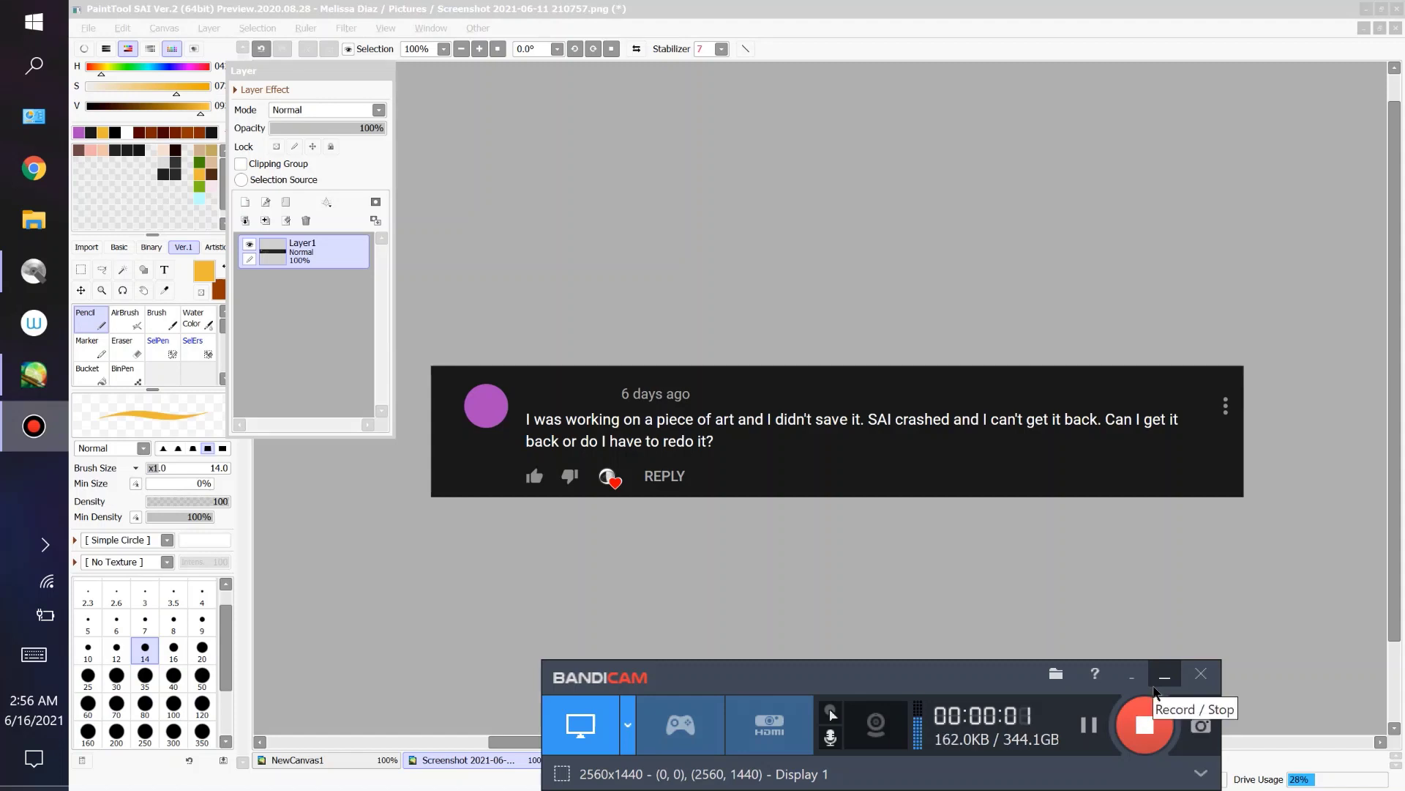
Step: Bring SAI 2 forward and switch to the unsaved NewCanvas1 orange head sketch
click(1300, 550)
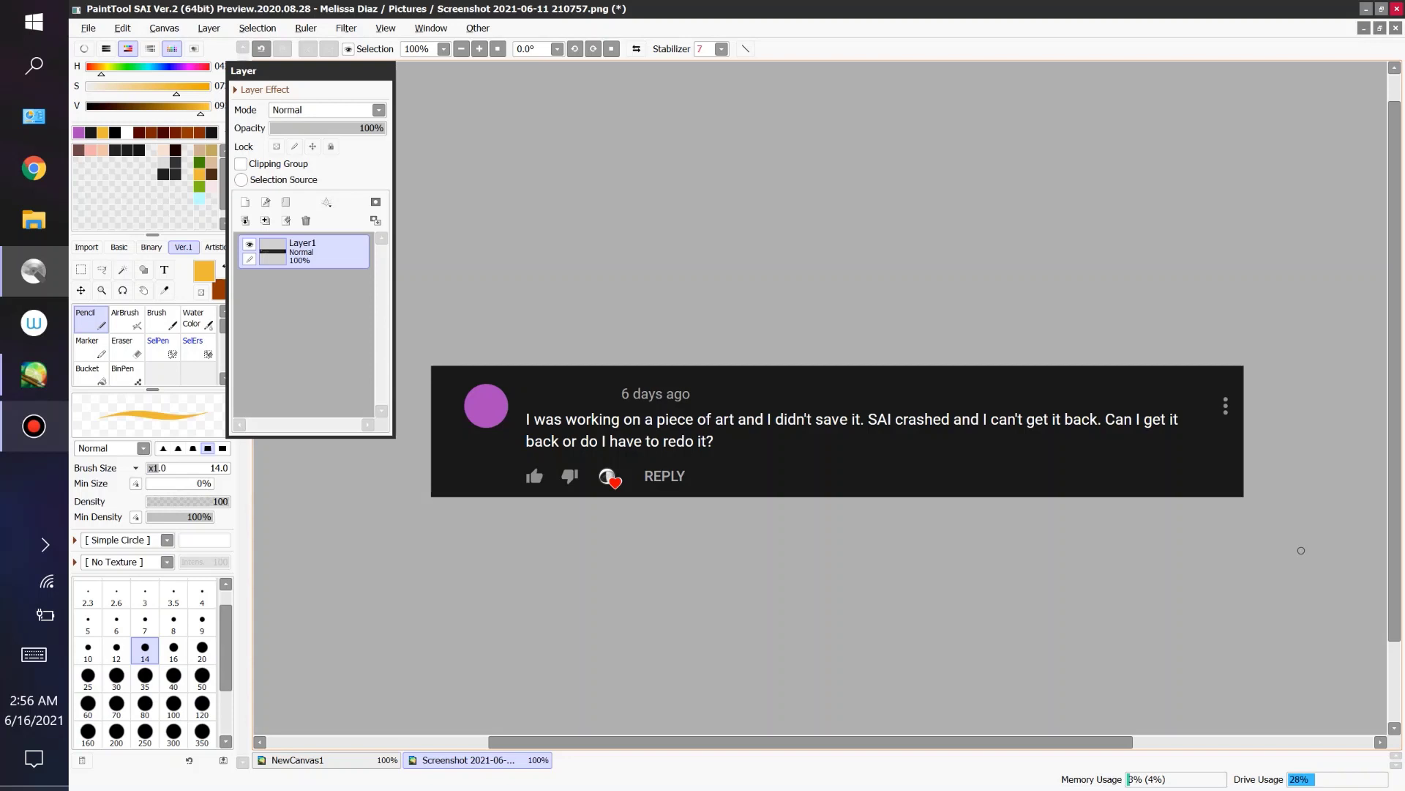
click(320, 760)
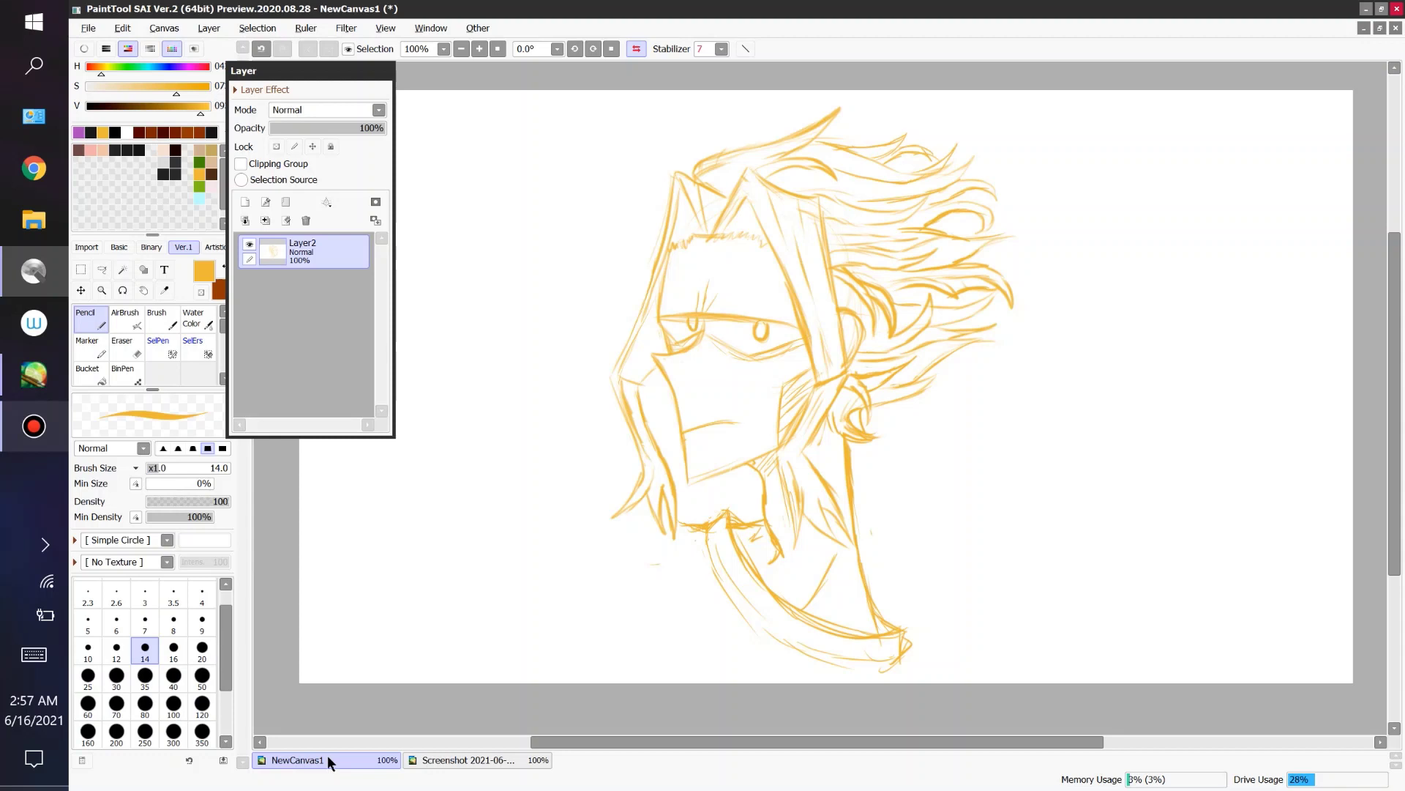
Step: Close NewCanvas1 and discard it without saving
click(1395, 28)
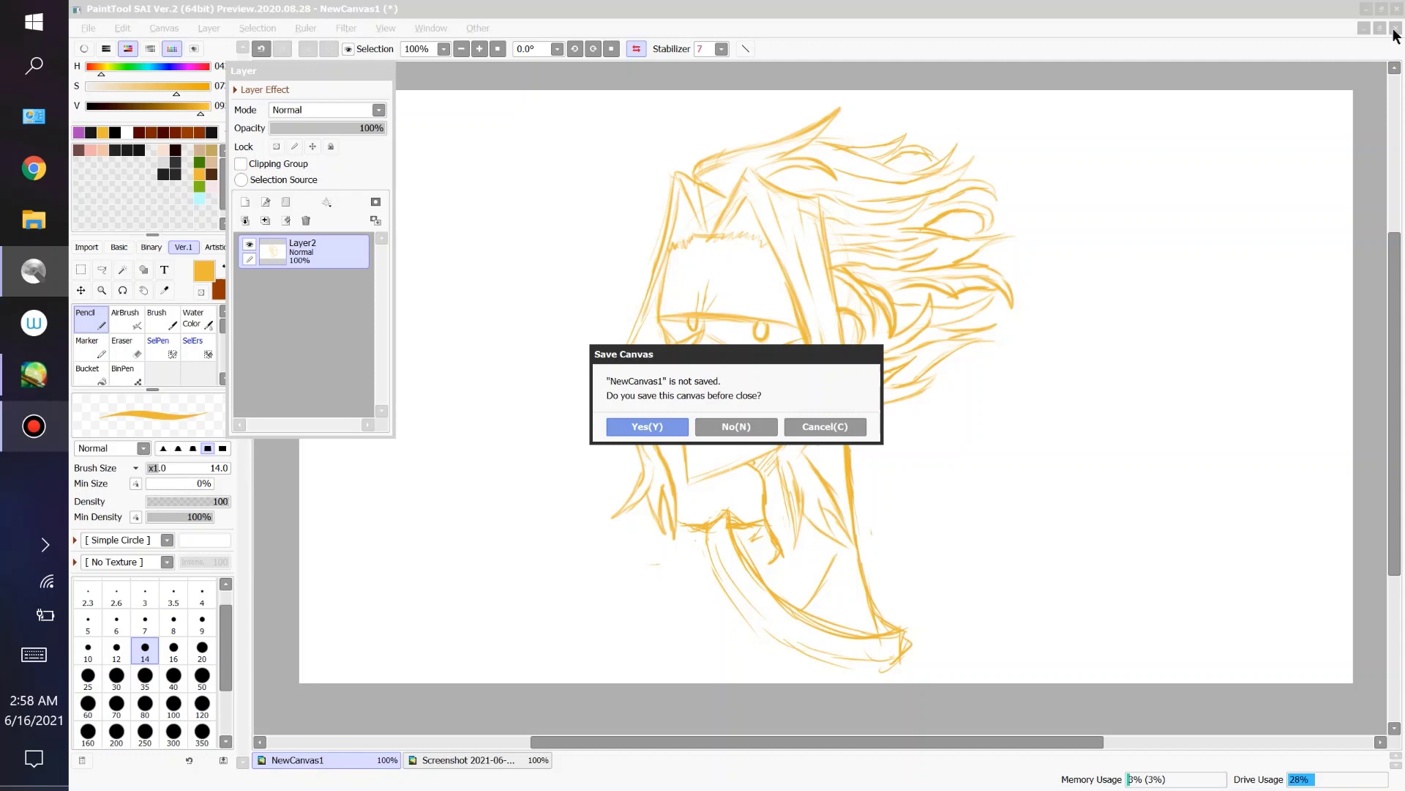
click(751, 426)
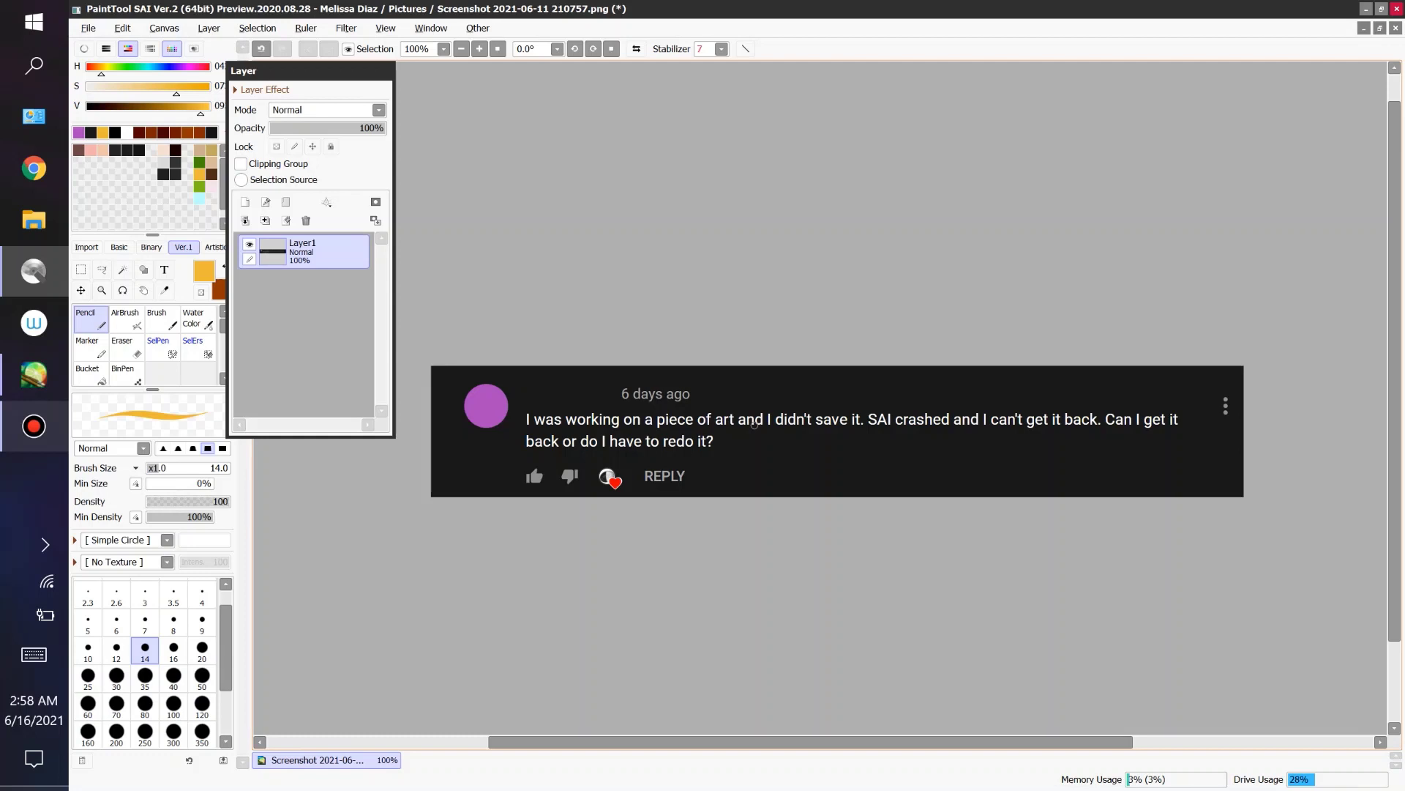
Step: Open File > Recover Work, browse entries, and settle on NewCanvas1's 75-operation history
click(90, 29)
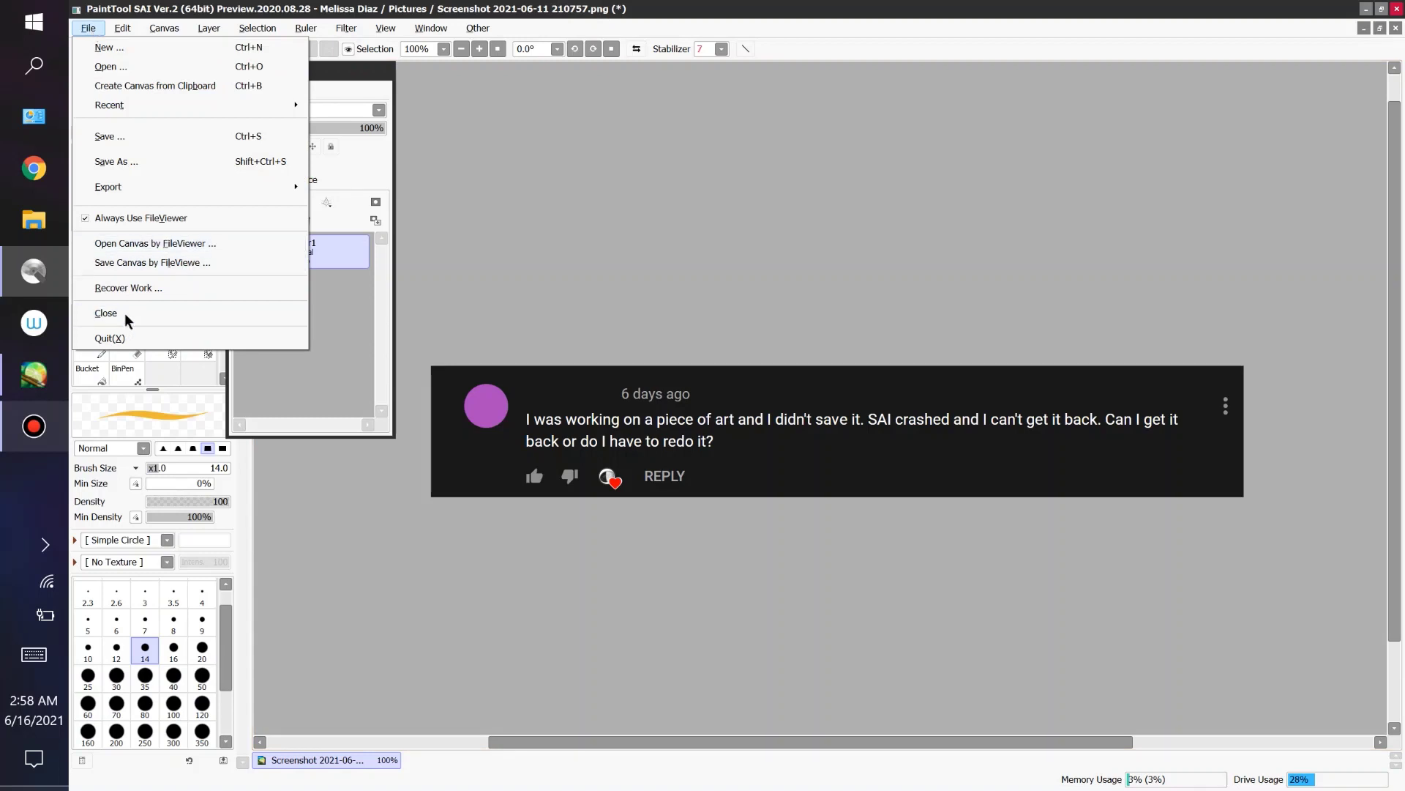
click(170, 286)
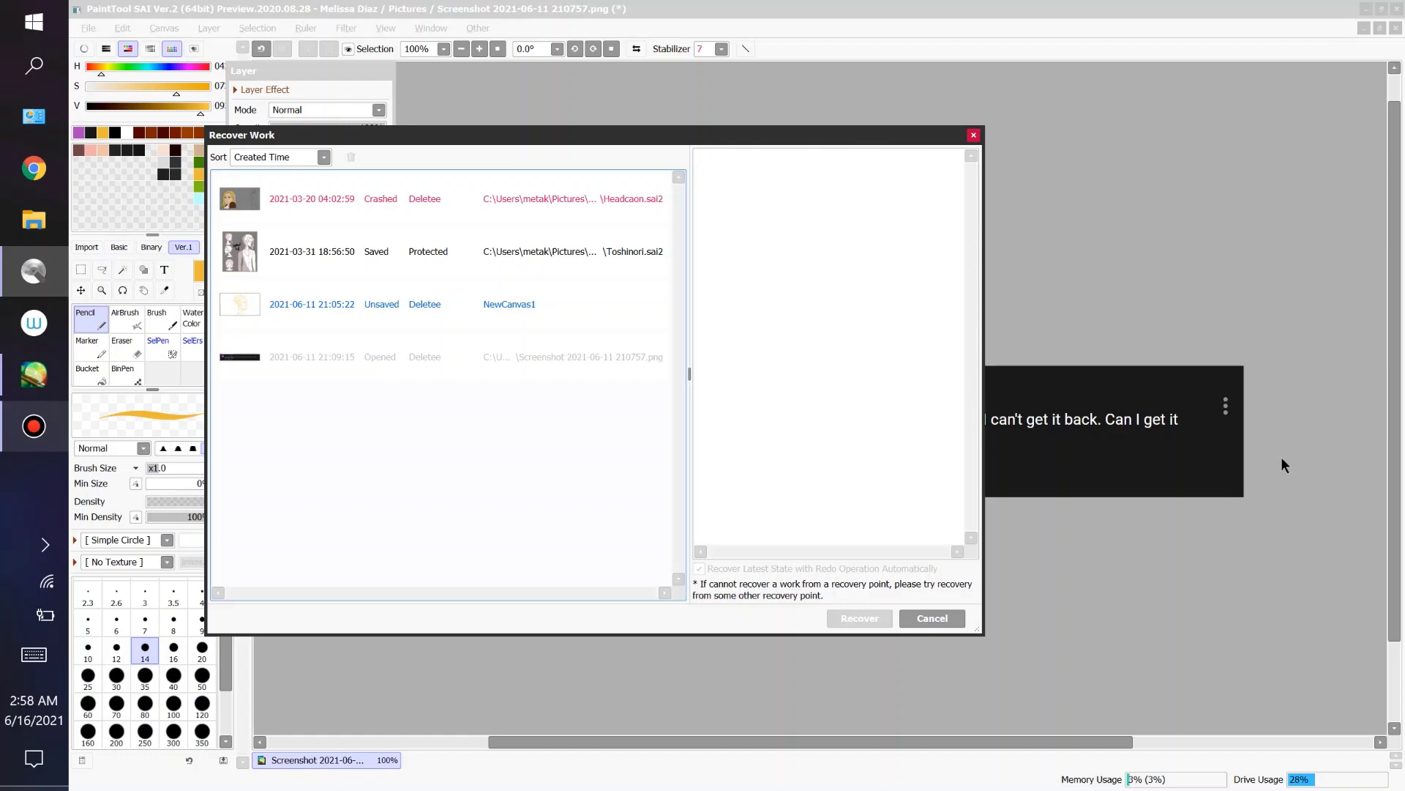
click(589, 199)
click(614, 258)
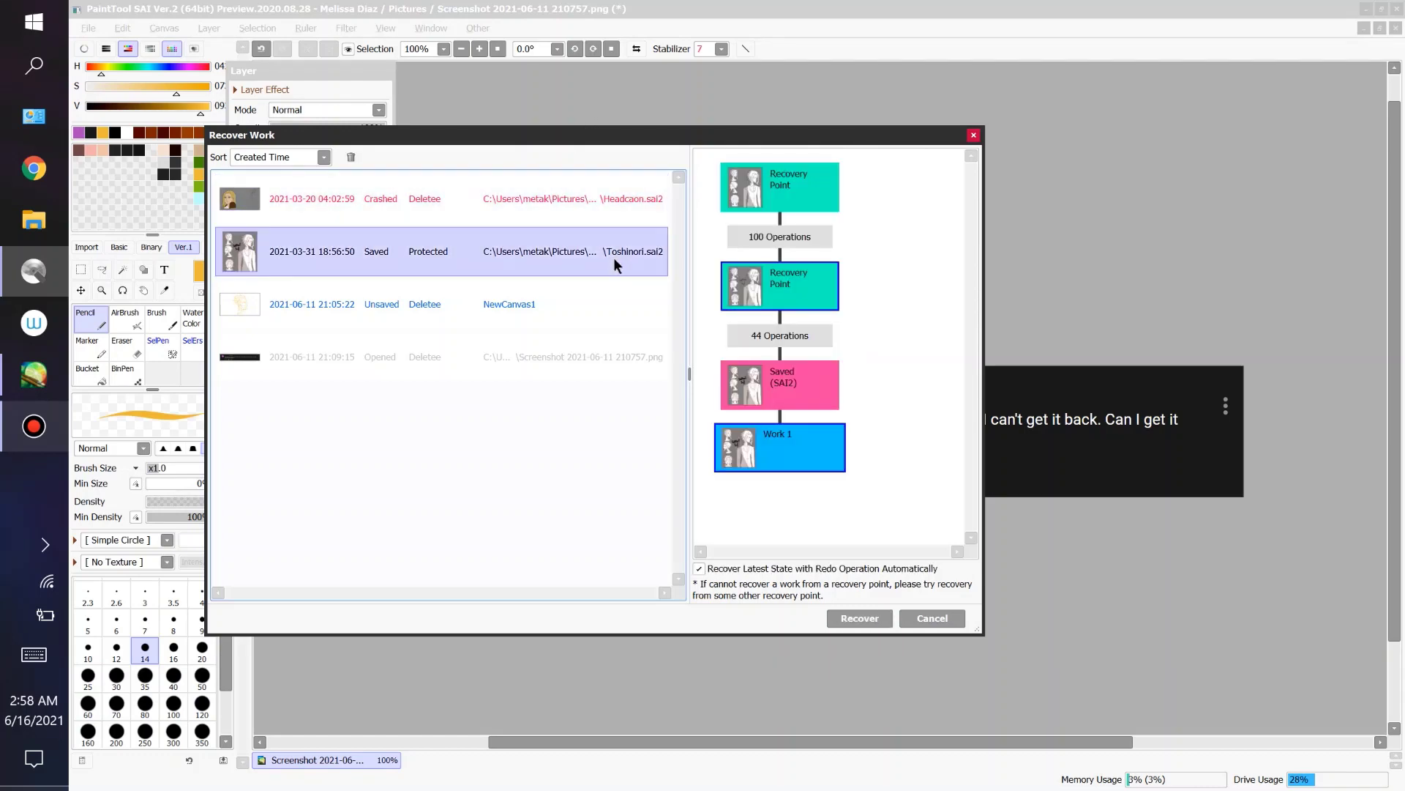
click(594, 302)
click(605, 355)
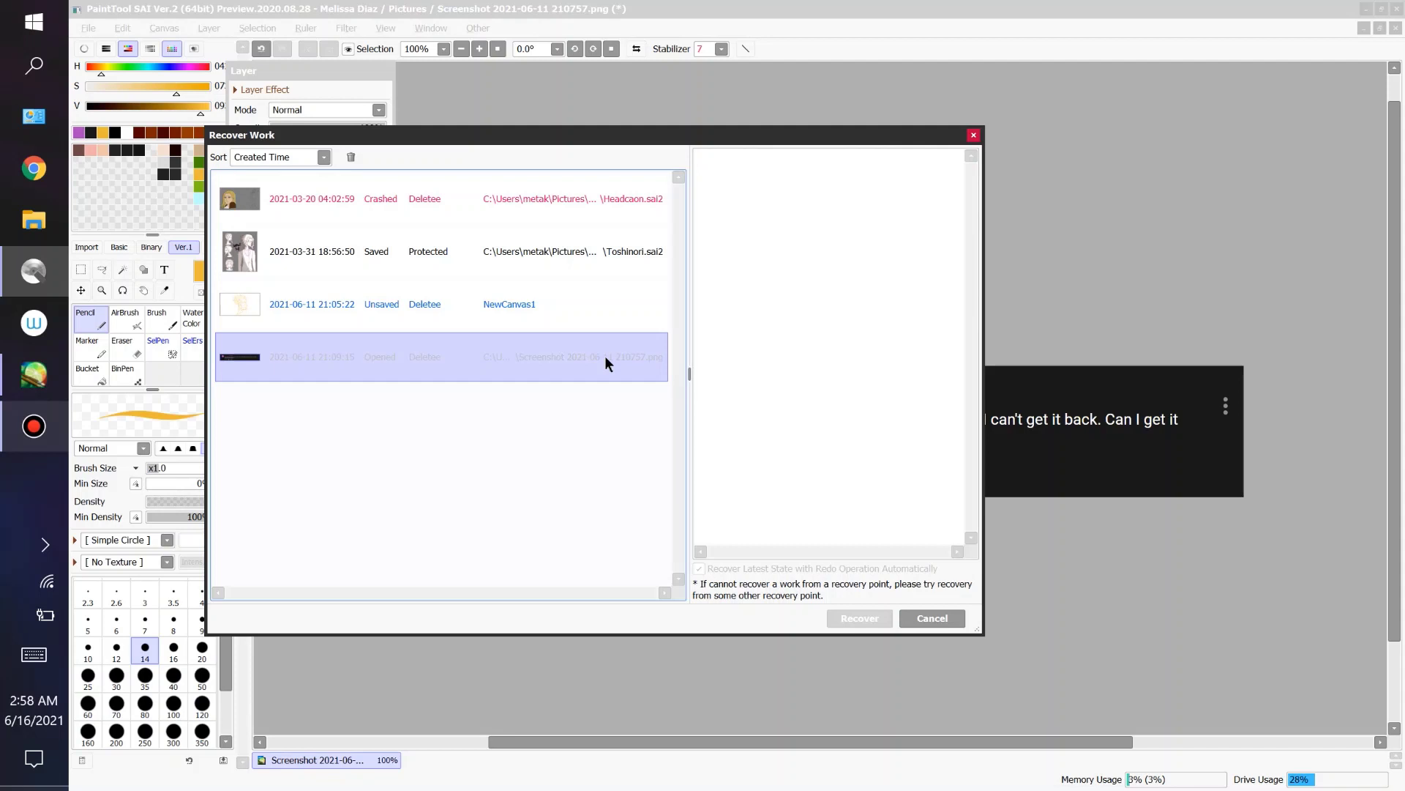
click(593, 299)
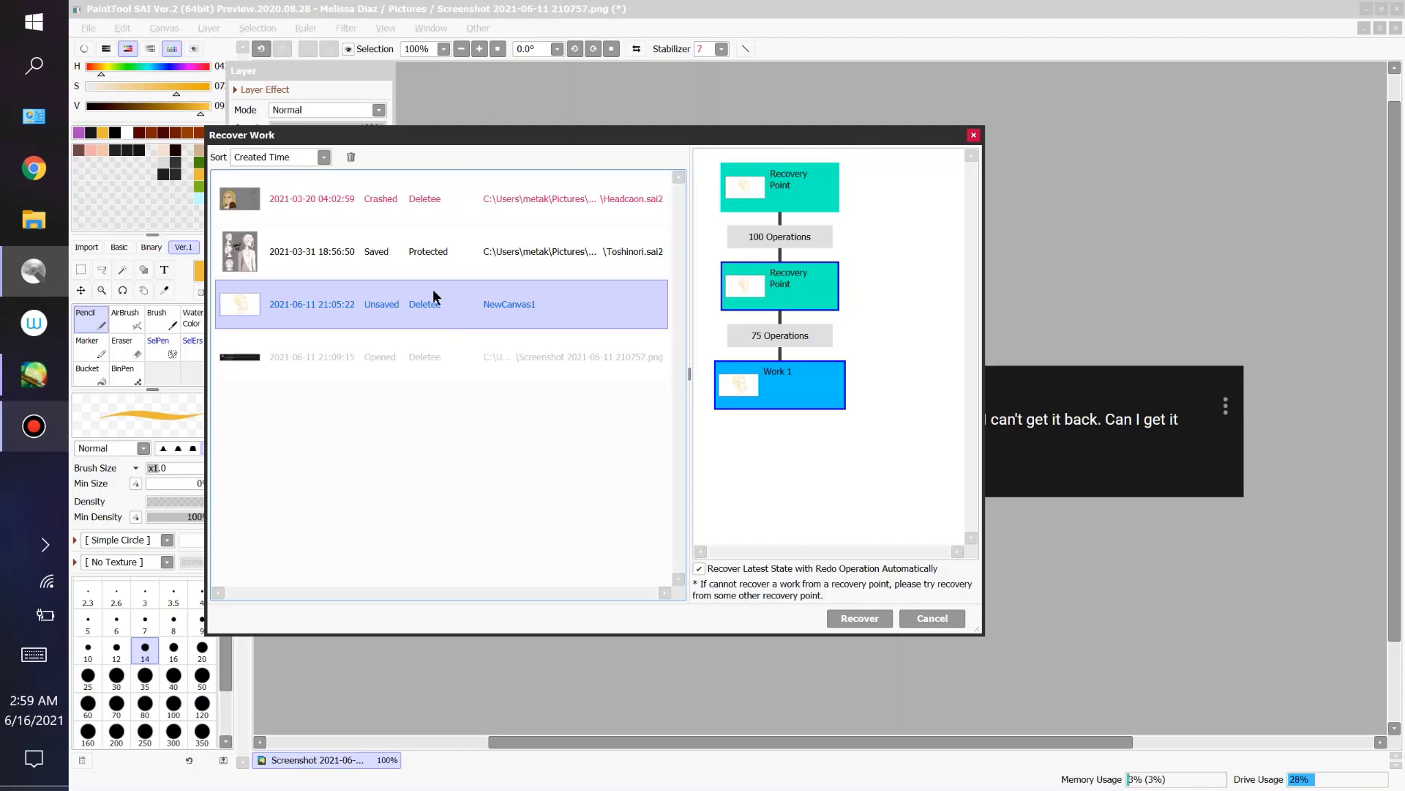
Step: Compare each recovery entry's history, ending on Headcaon's two recovery points and 39 operations
click(435, 189)
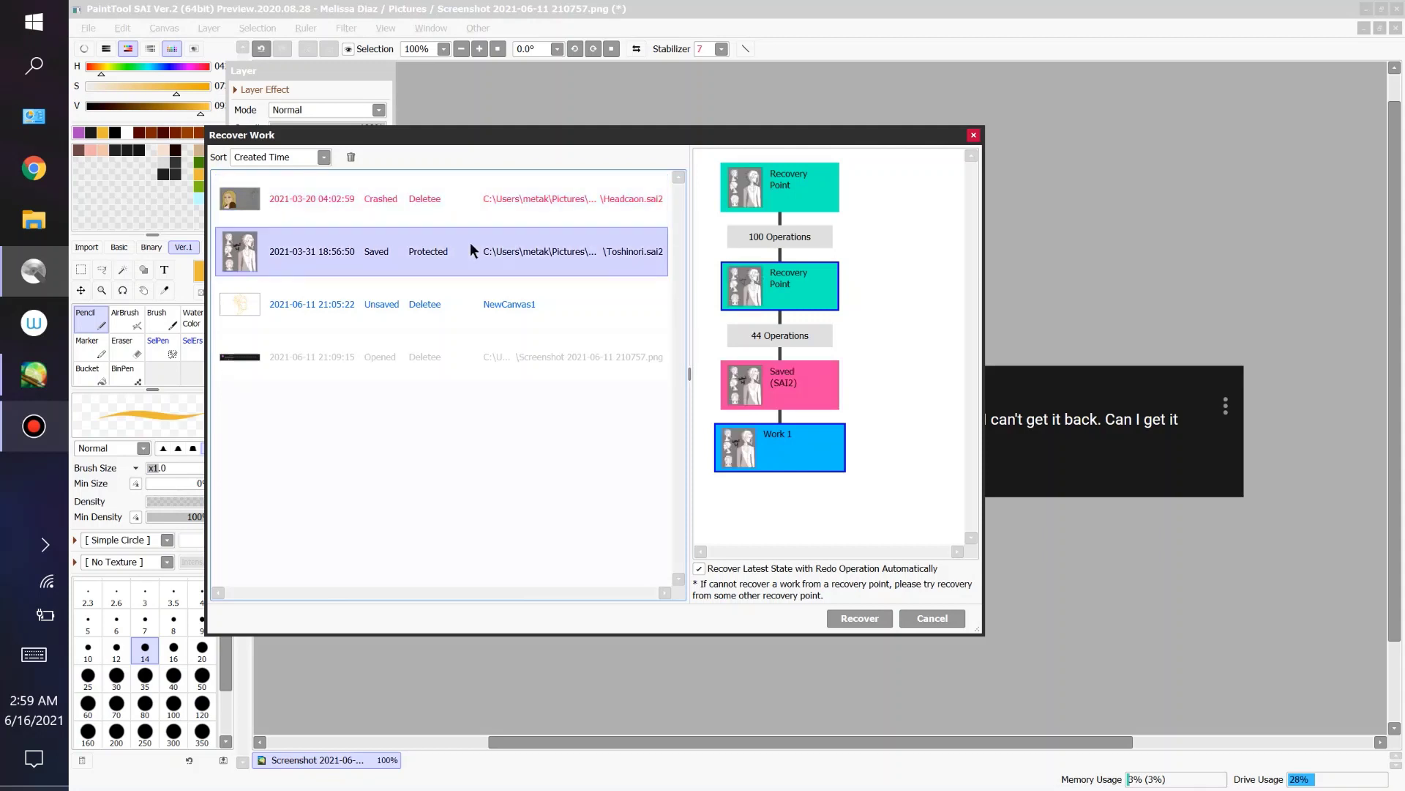
click(464, 295)
click(494, 251)
click(527, 355)
click(581, 258)
click(523, 354)
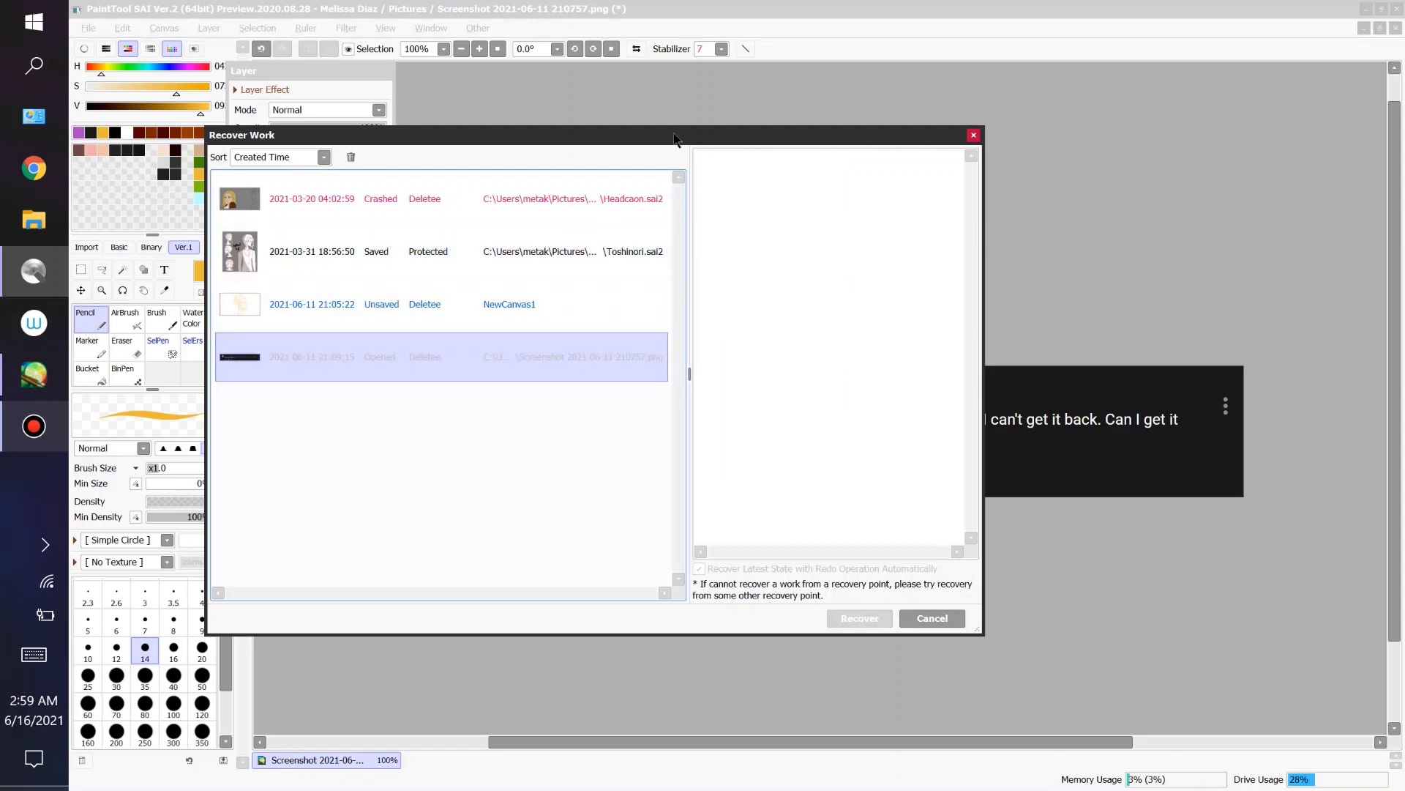
click(522, 196)
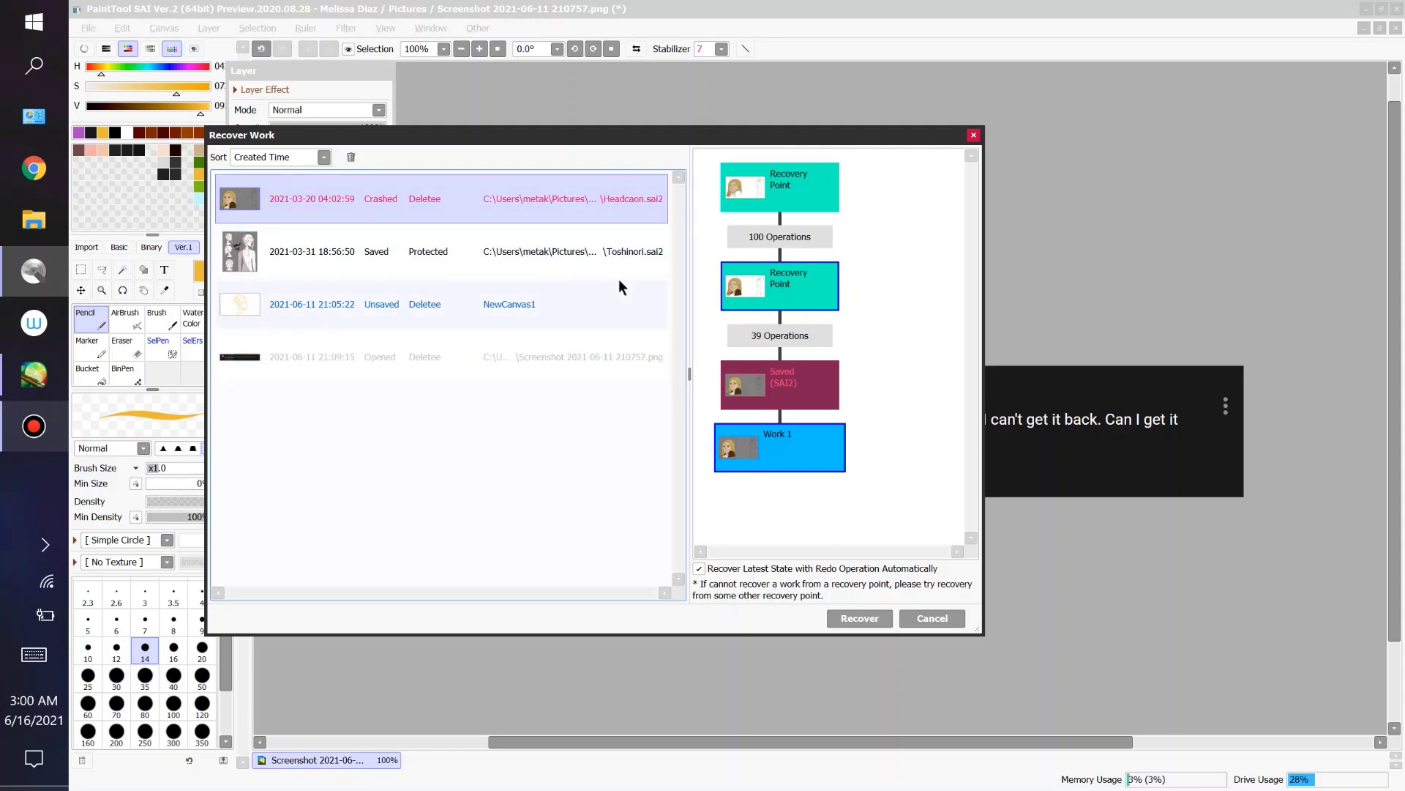
Step: Browse the recovery entries, then select Toshinori and ask to delete its recovery data
click(592, 246)
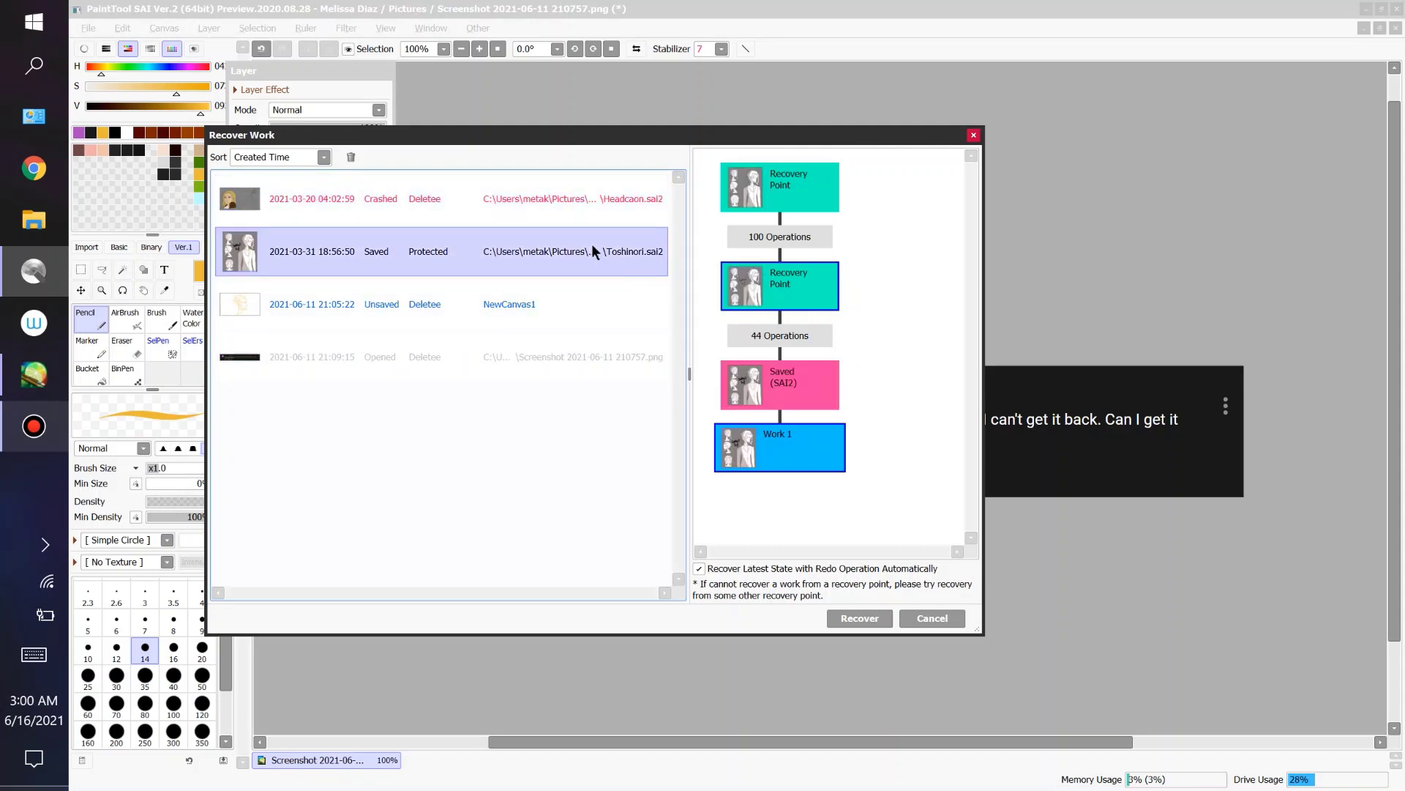
click(571, 281)
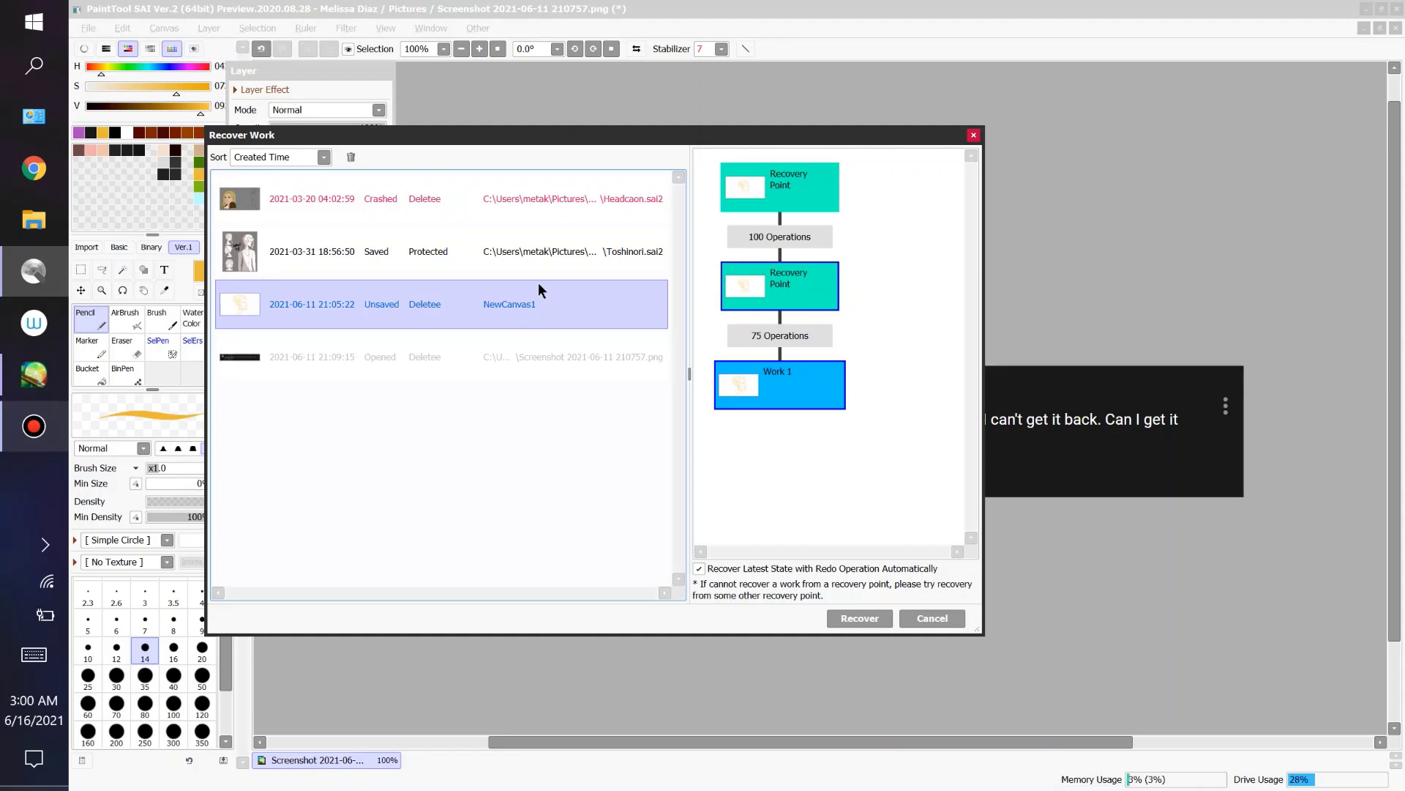
click(593, 195)
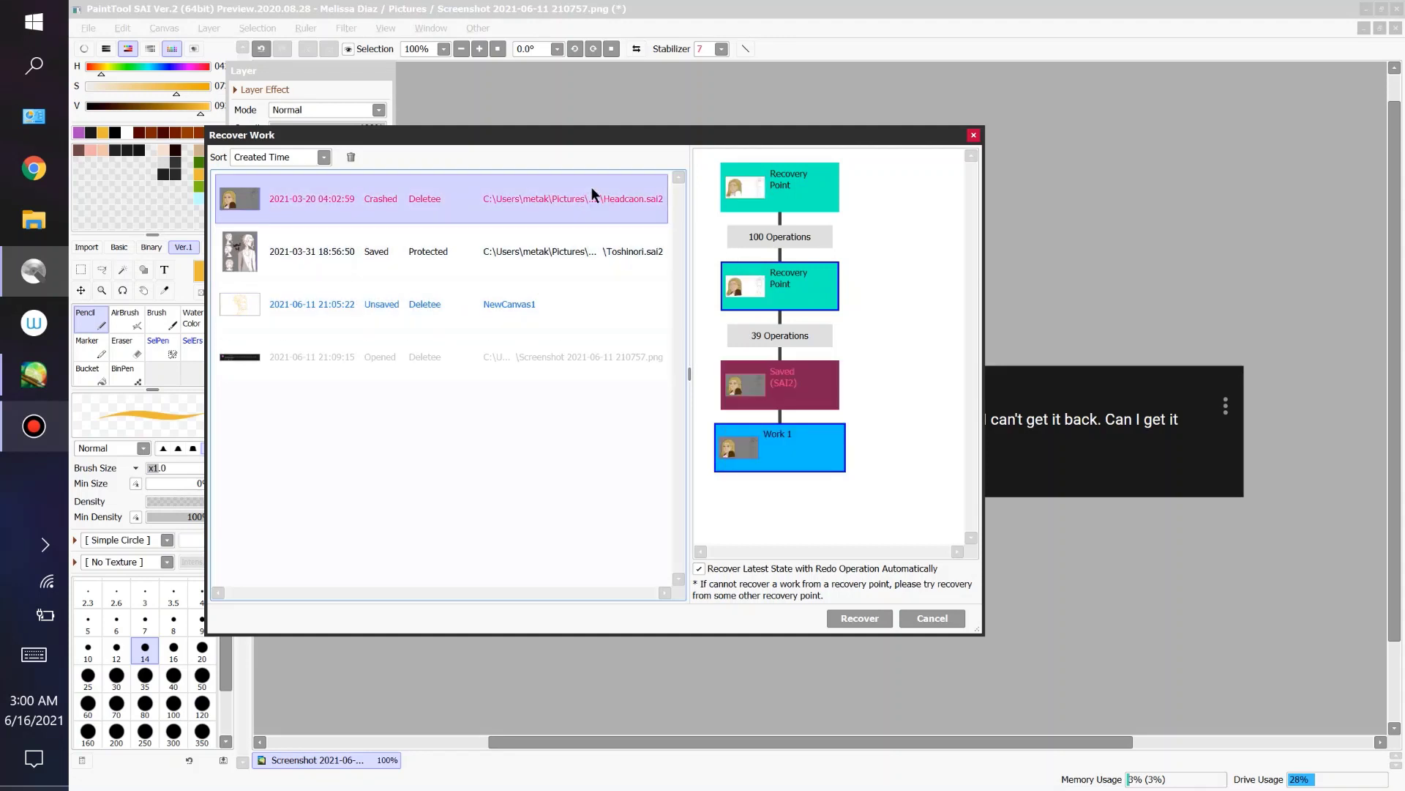
click(581, 313)
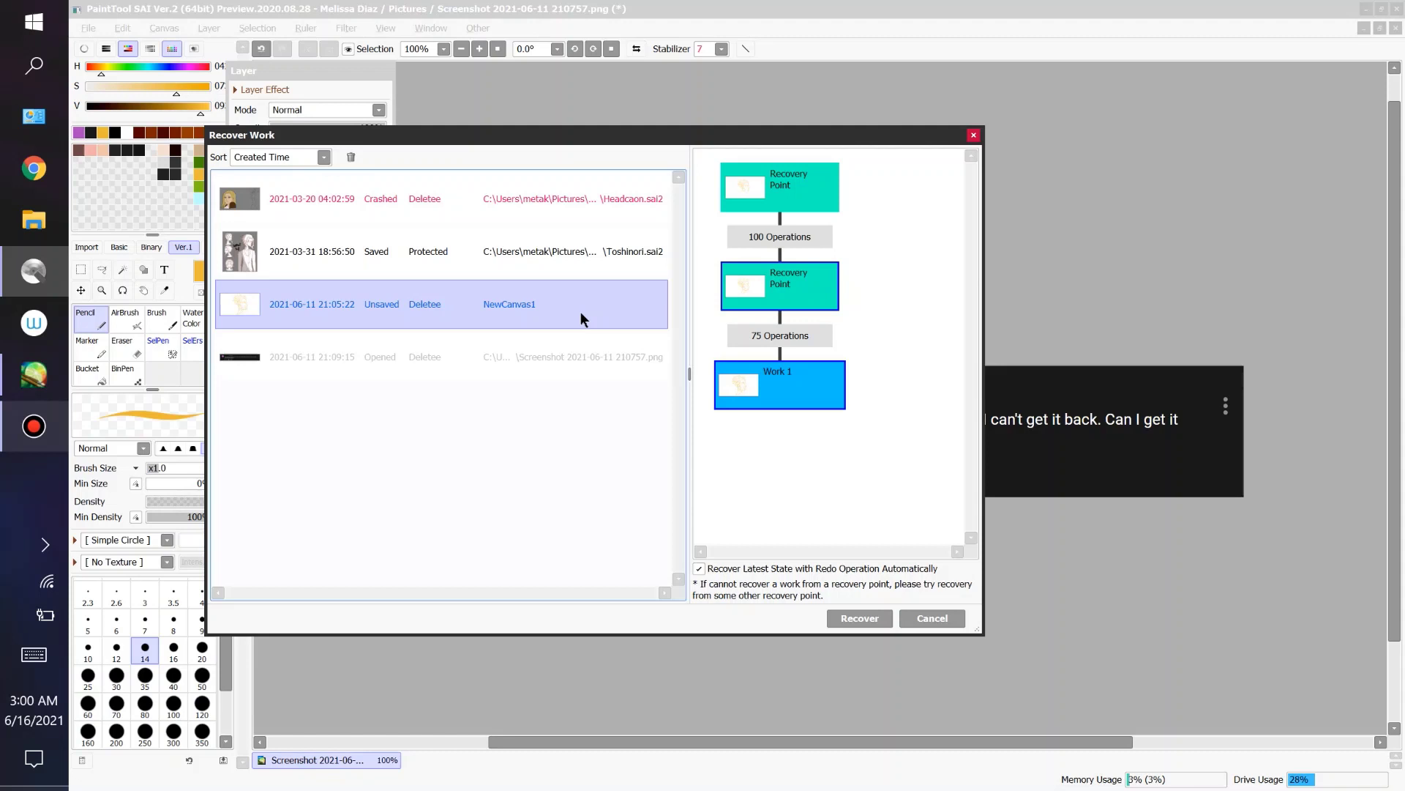
click(451, 237)
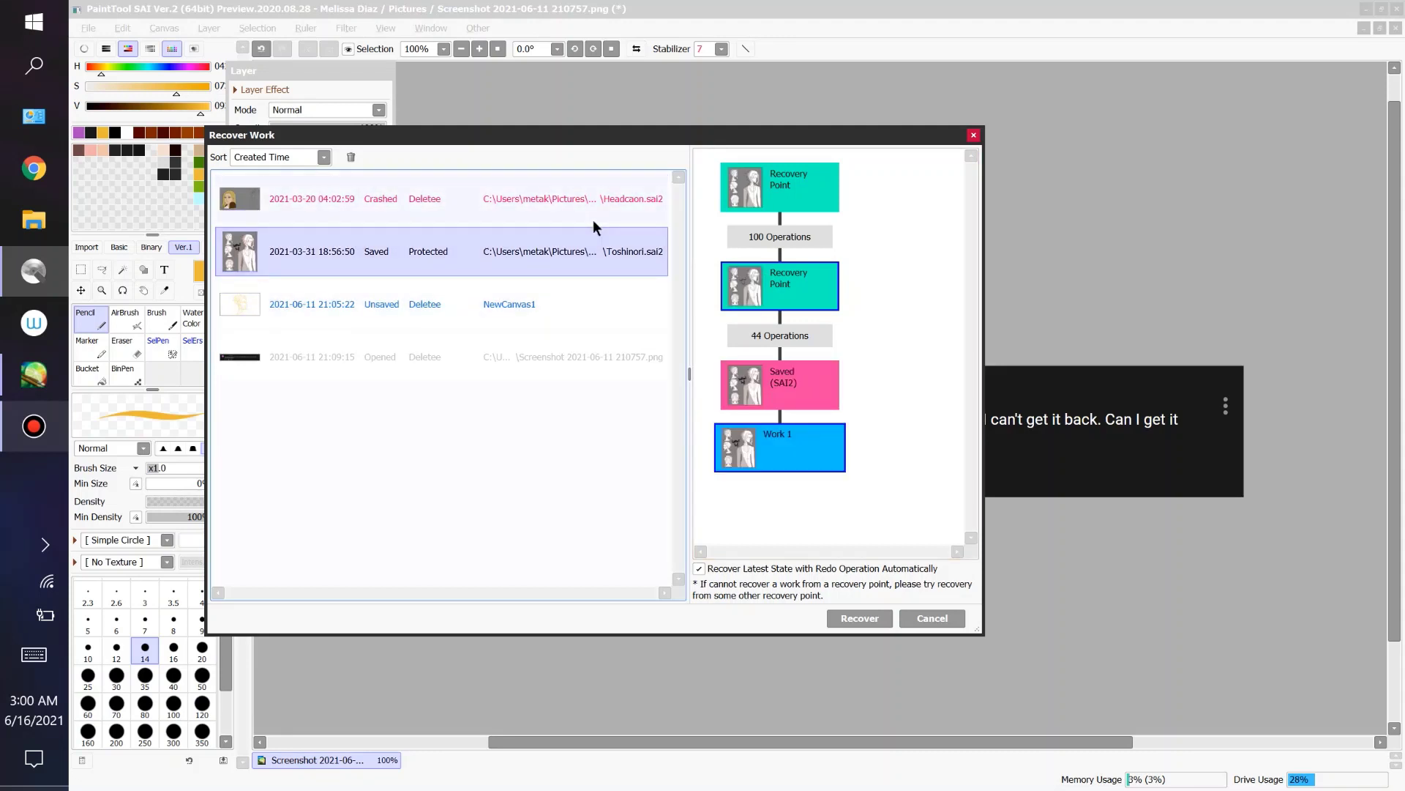
click(350, 157)
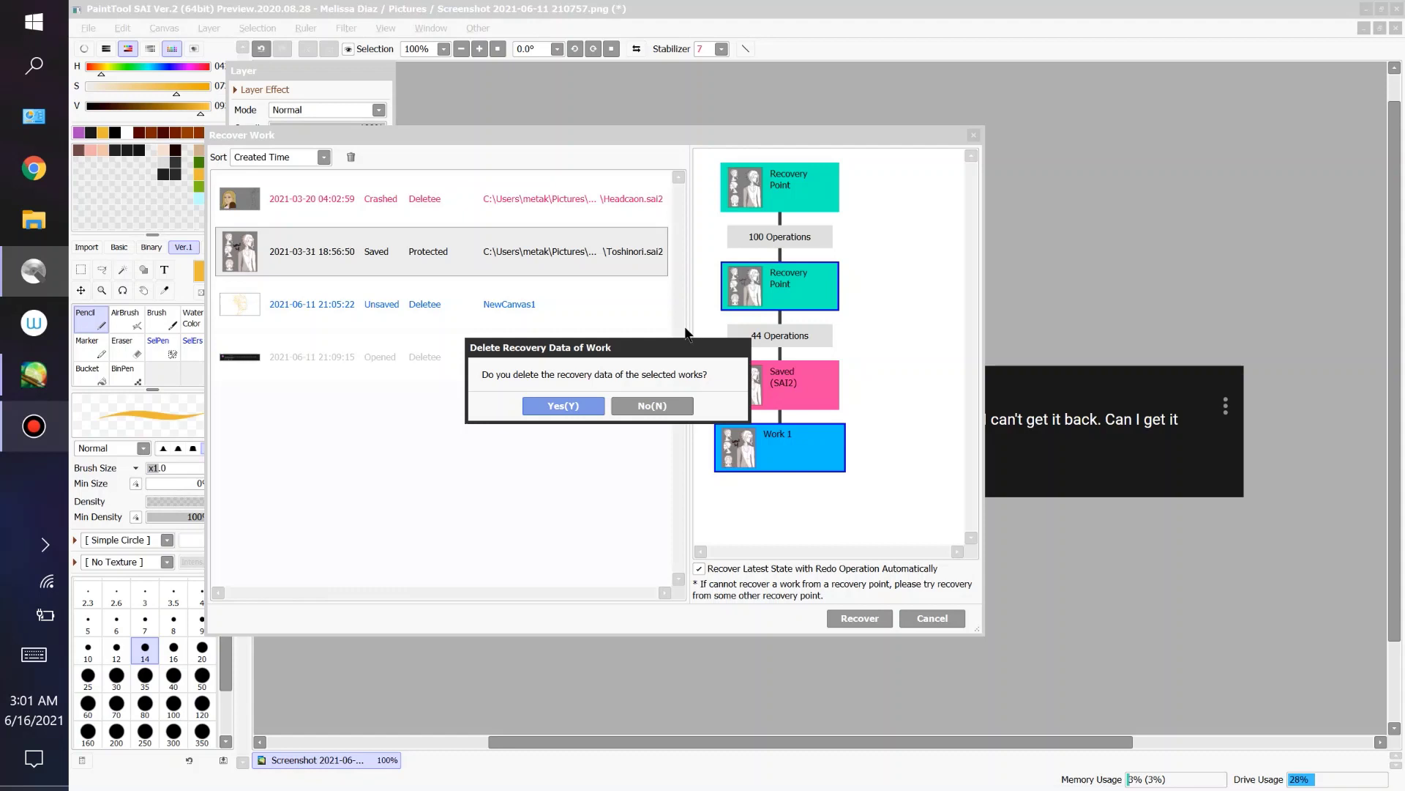
Step: Confirm deleting Toshinori's recovery data and select the NewCanvas1 entry
click(577, 402)
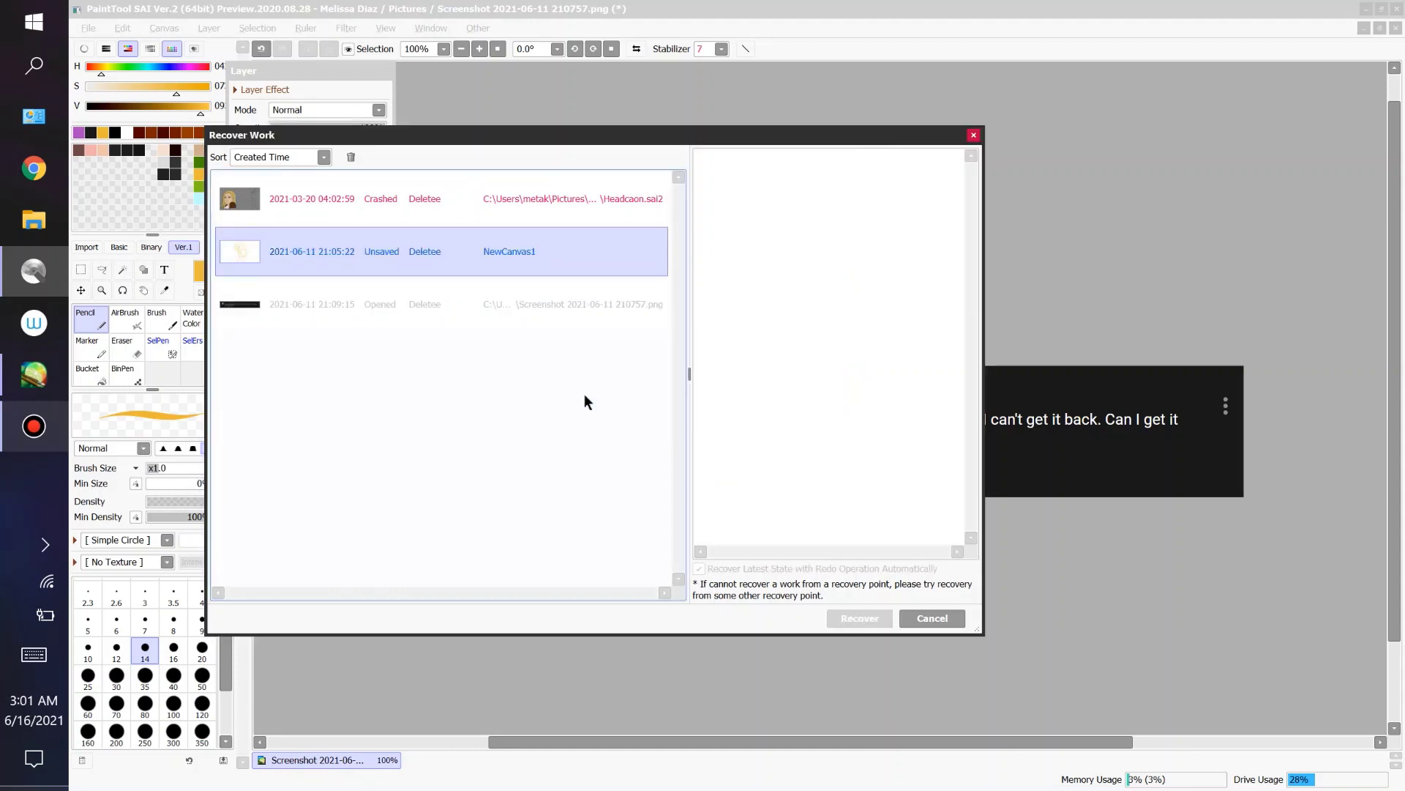
click(581, 244)
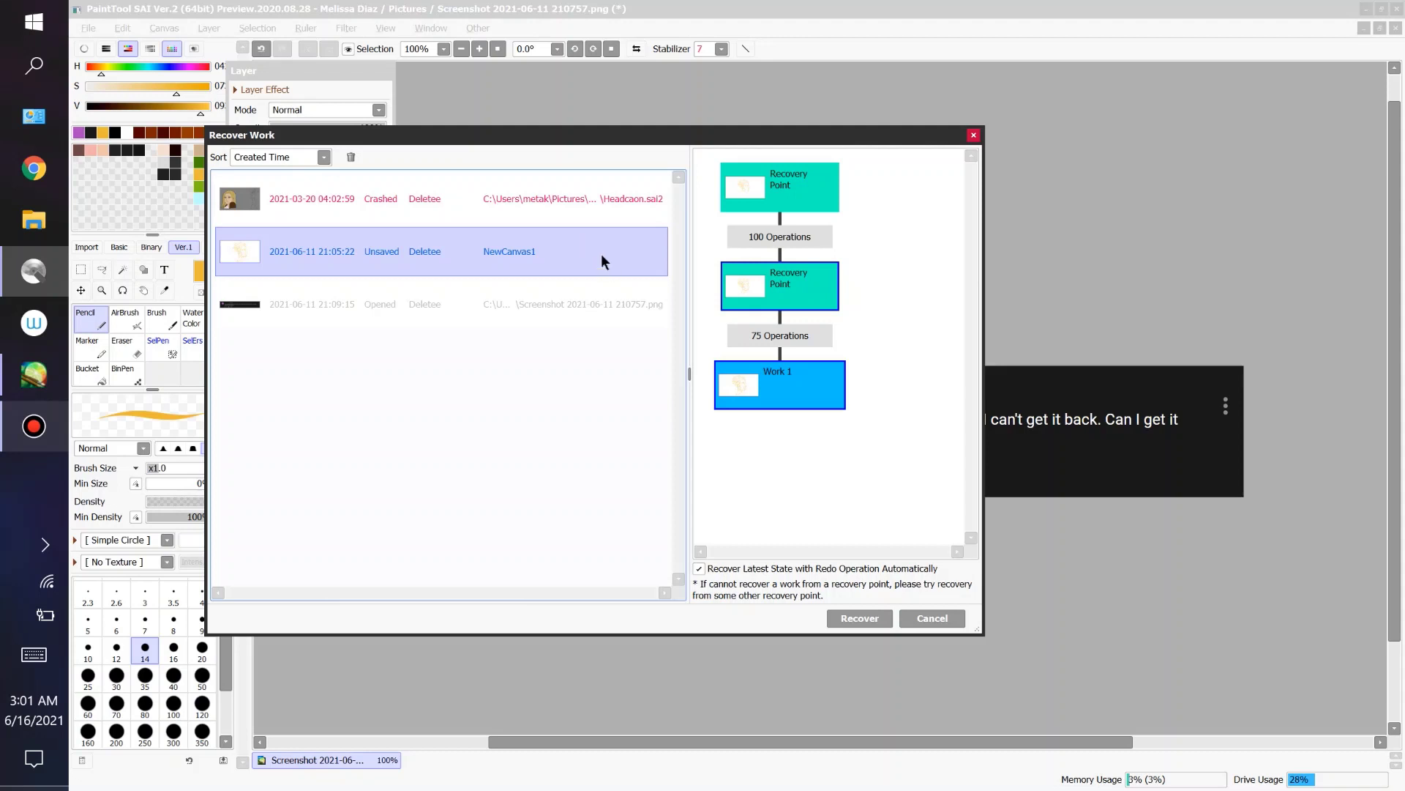
Step: Select the NewCanvas1 entry with the arrow keys and recover it
key(Down)
key(Up)
click(863, 618)
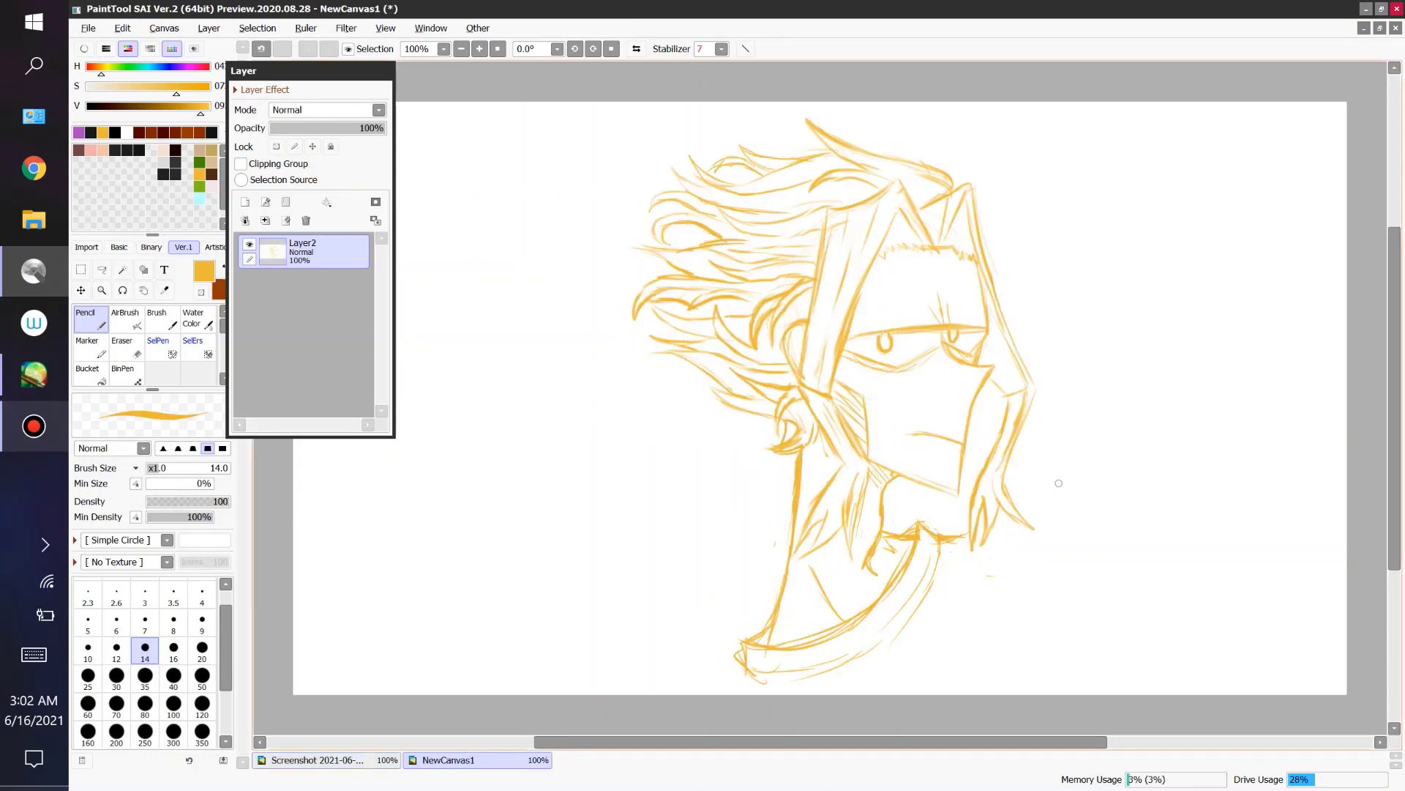
Step: Toggle the mirrored view and lasso the whole head sketch on Layer2
click(636, 49)
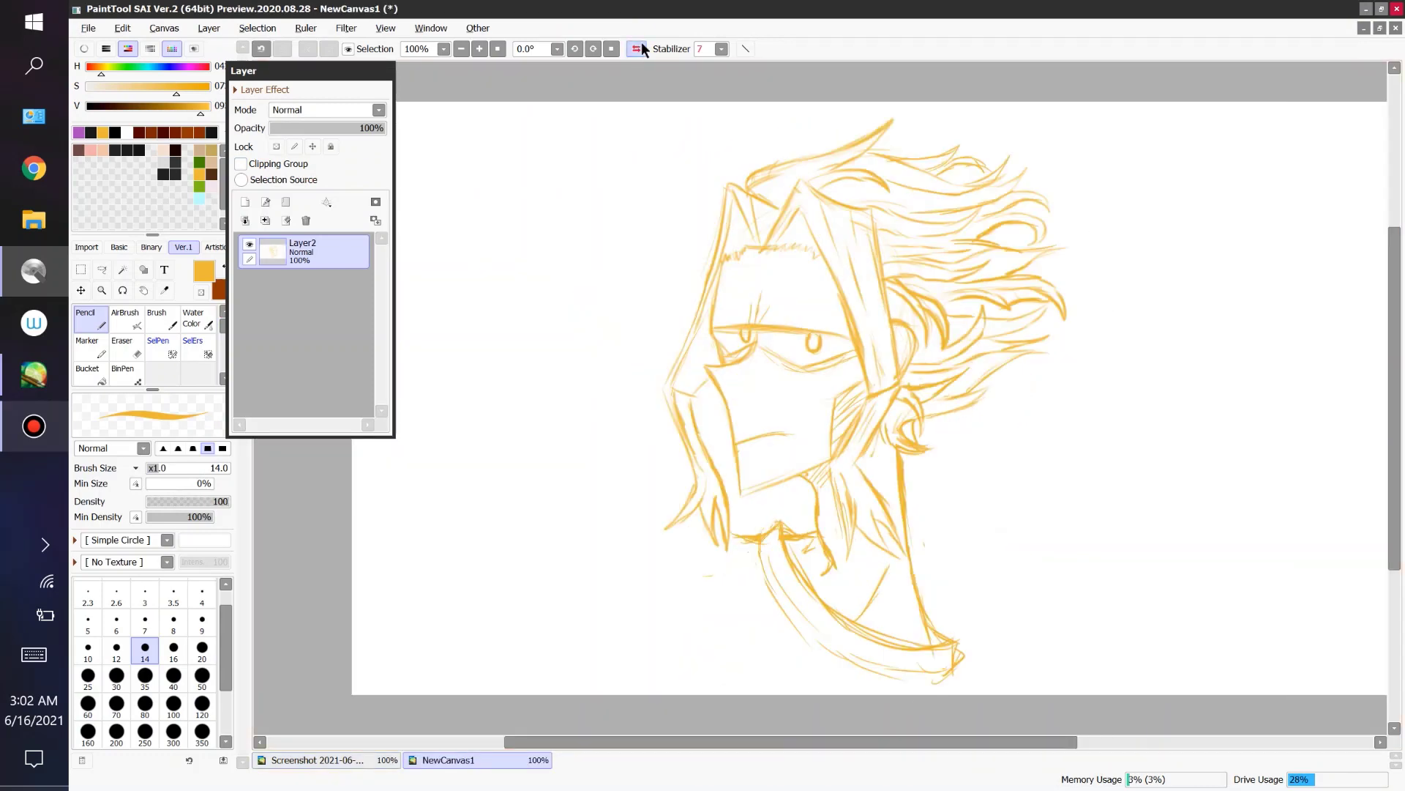
click(638, 48)
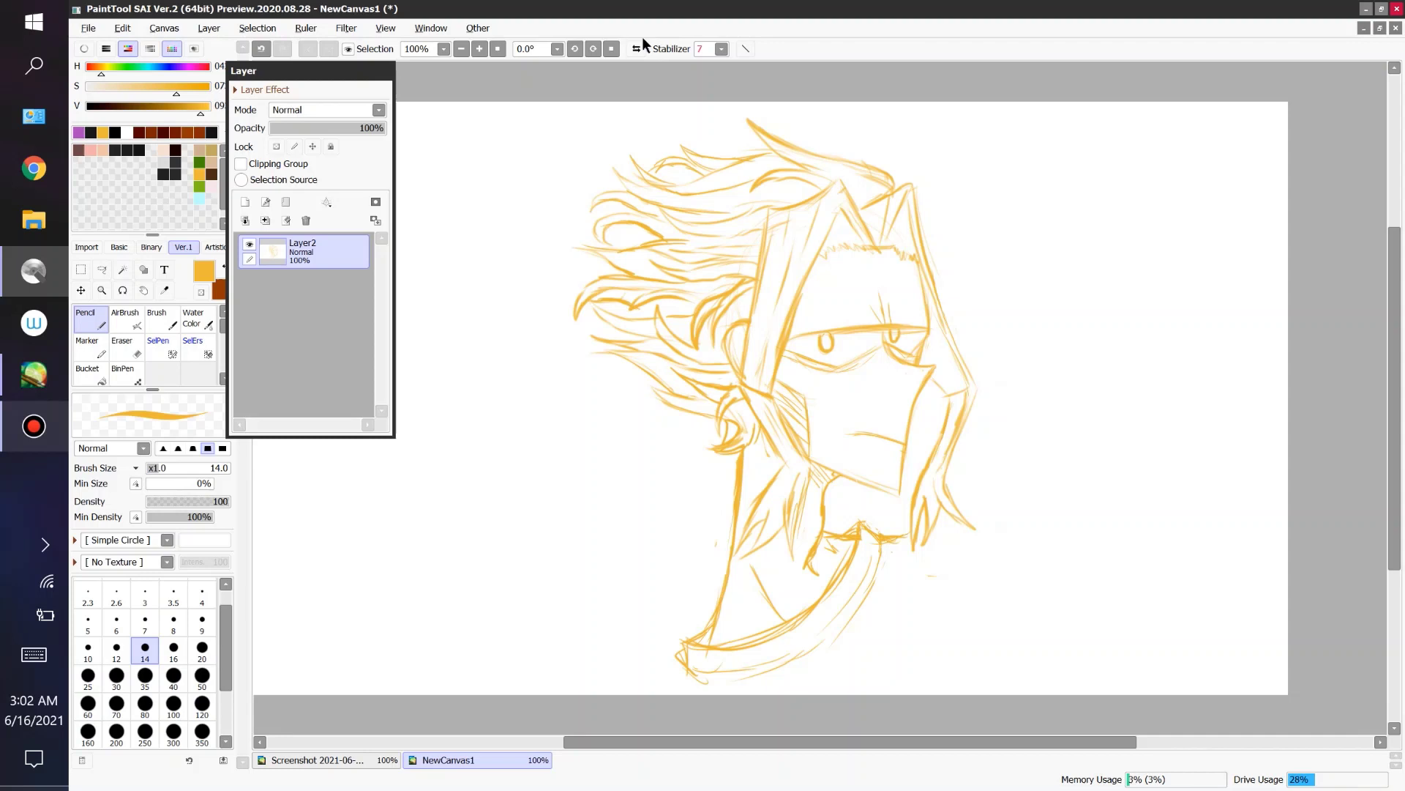
click(643, 44)
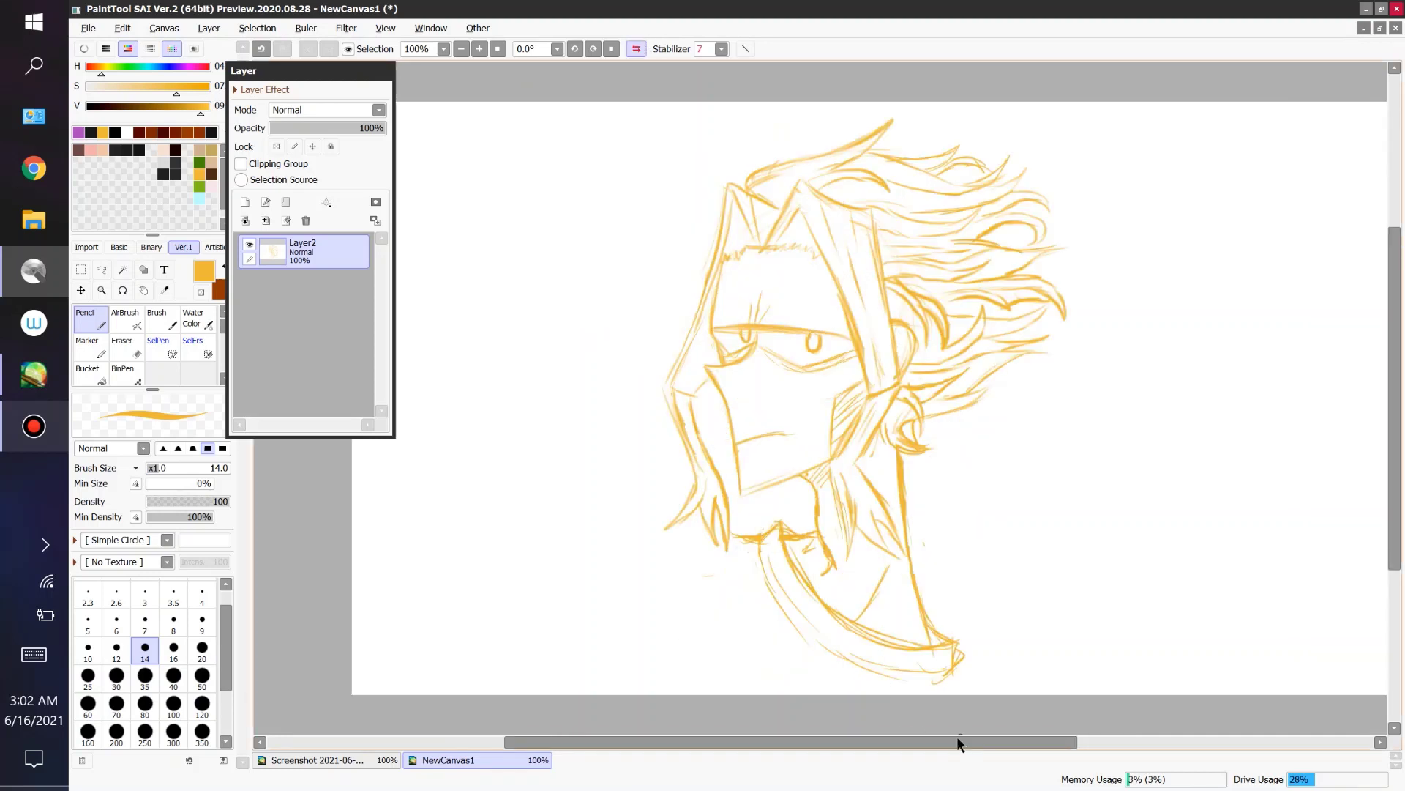
drag(956, 742, 993, 742)
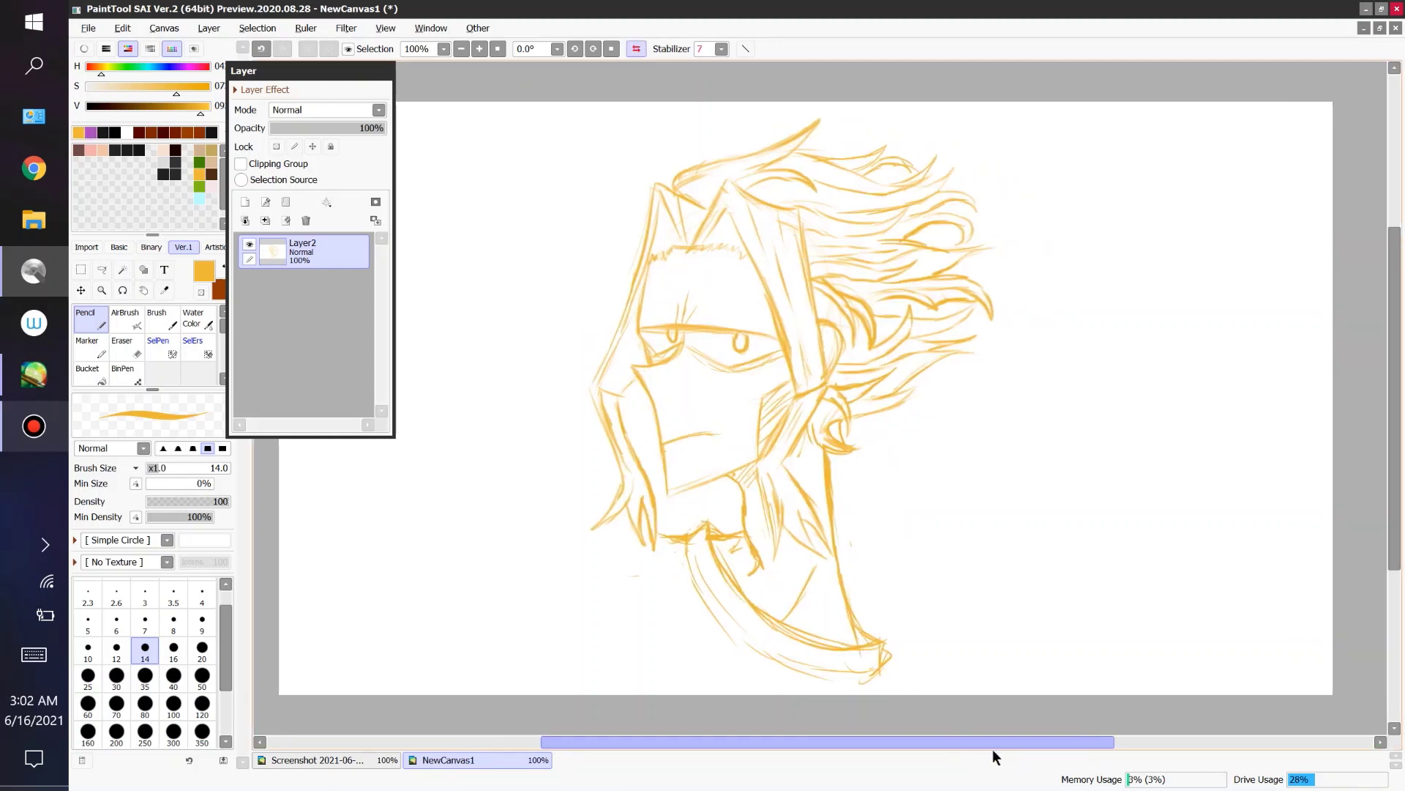
click(102, 269)
drag(551, 237, 502, 209)
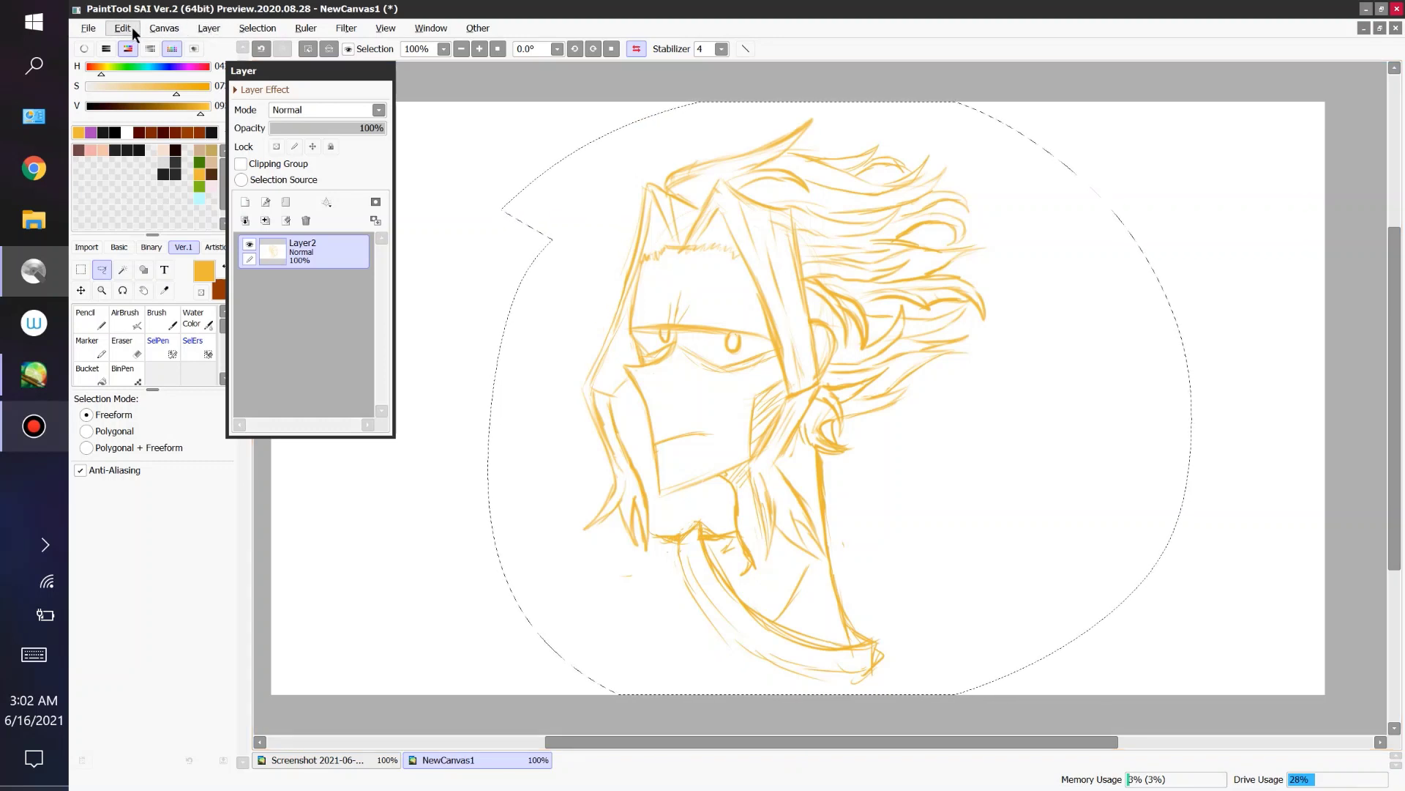
Step: Flip the selected sketch with Reverse Horizontal, unmirror the view, and return to the Pencil
click(164, 27)
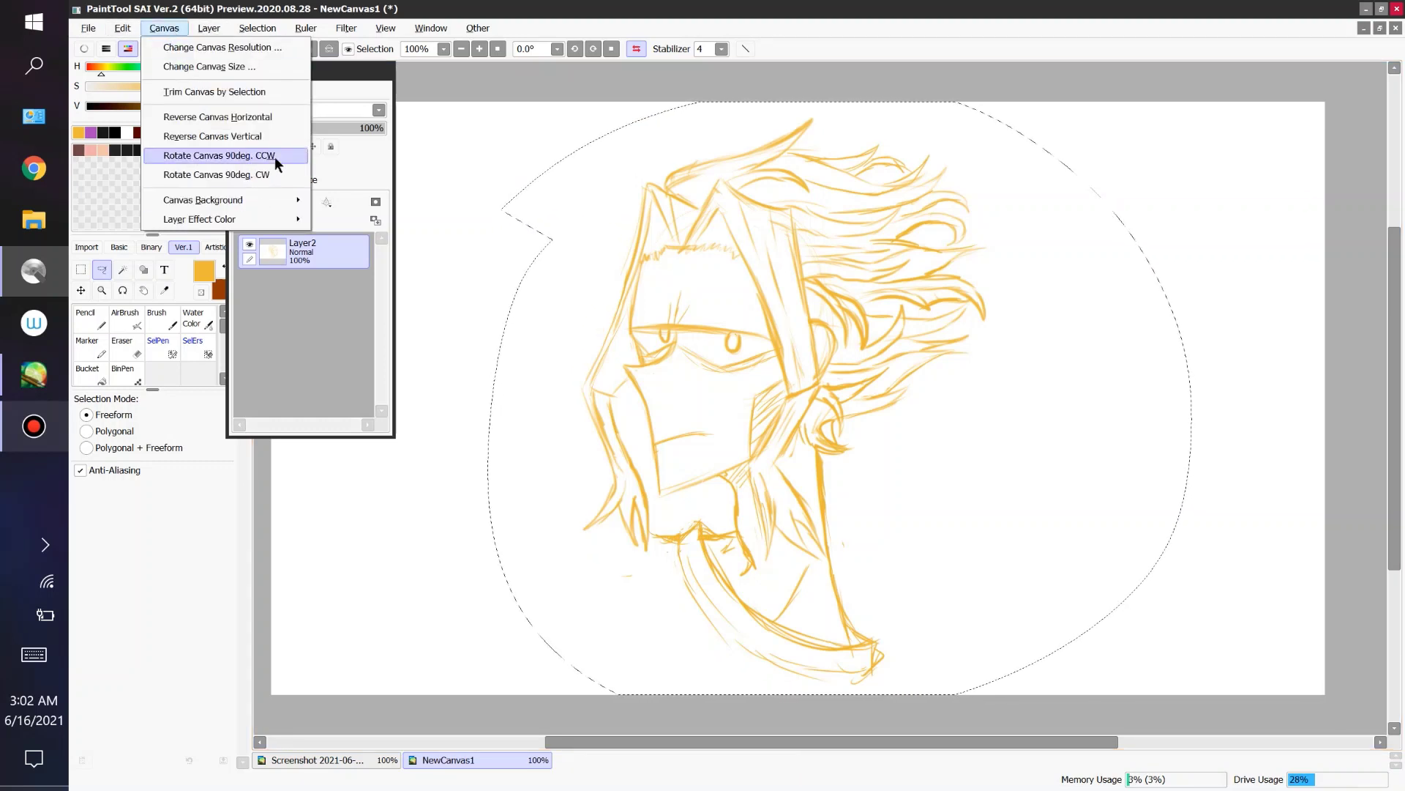
mouse_move(204, 201)
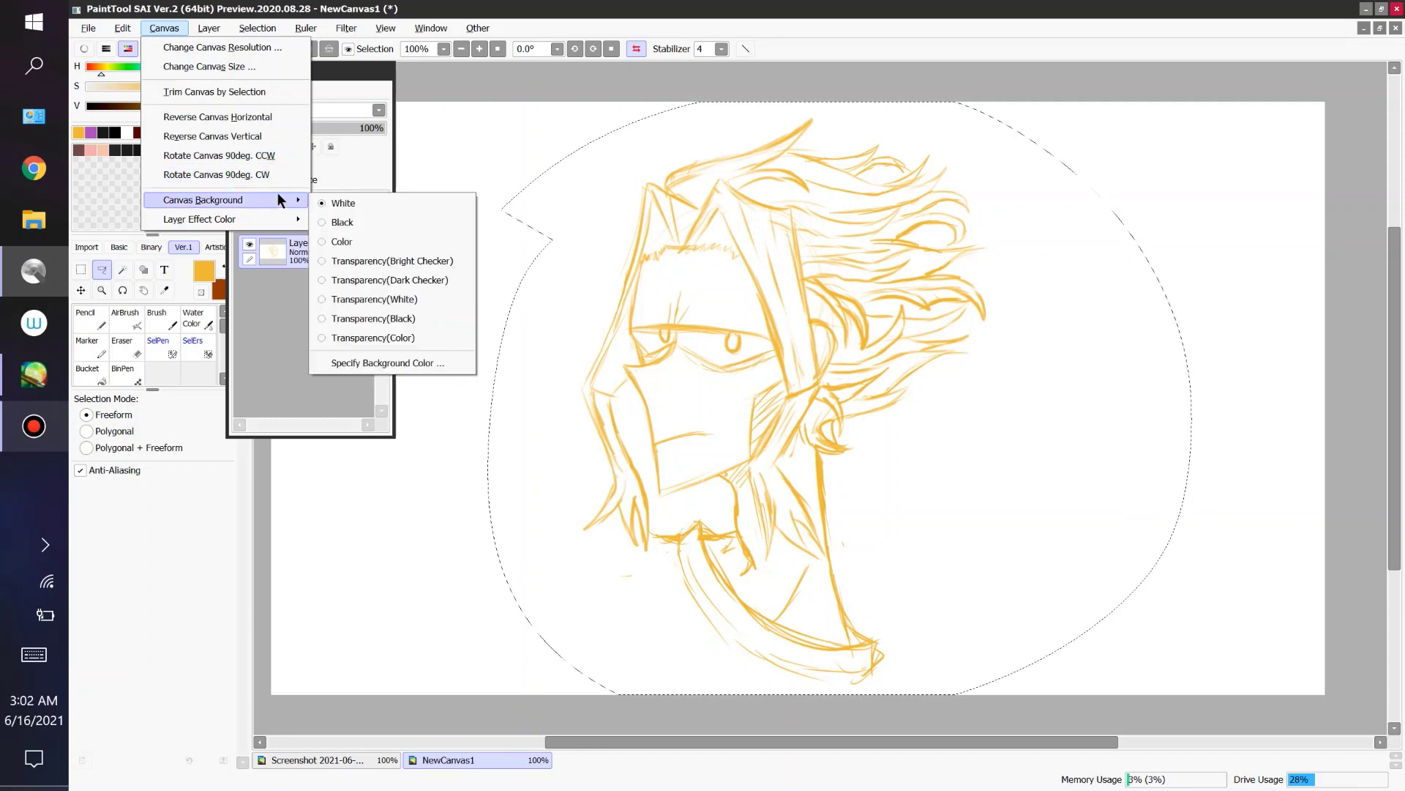
click(80, 269)
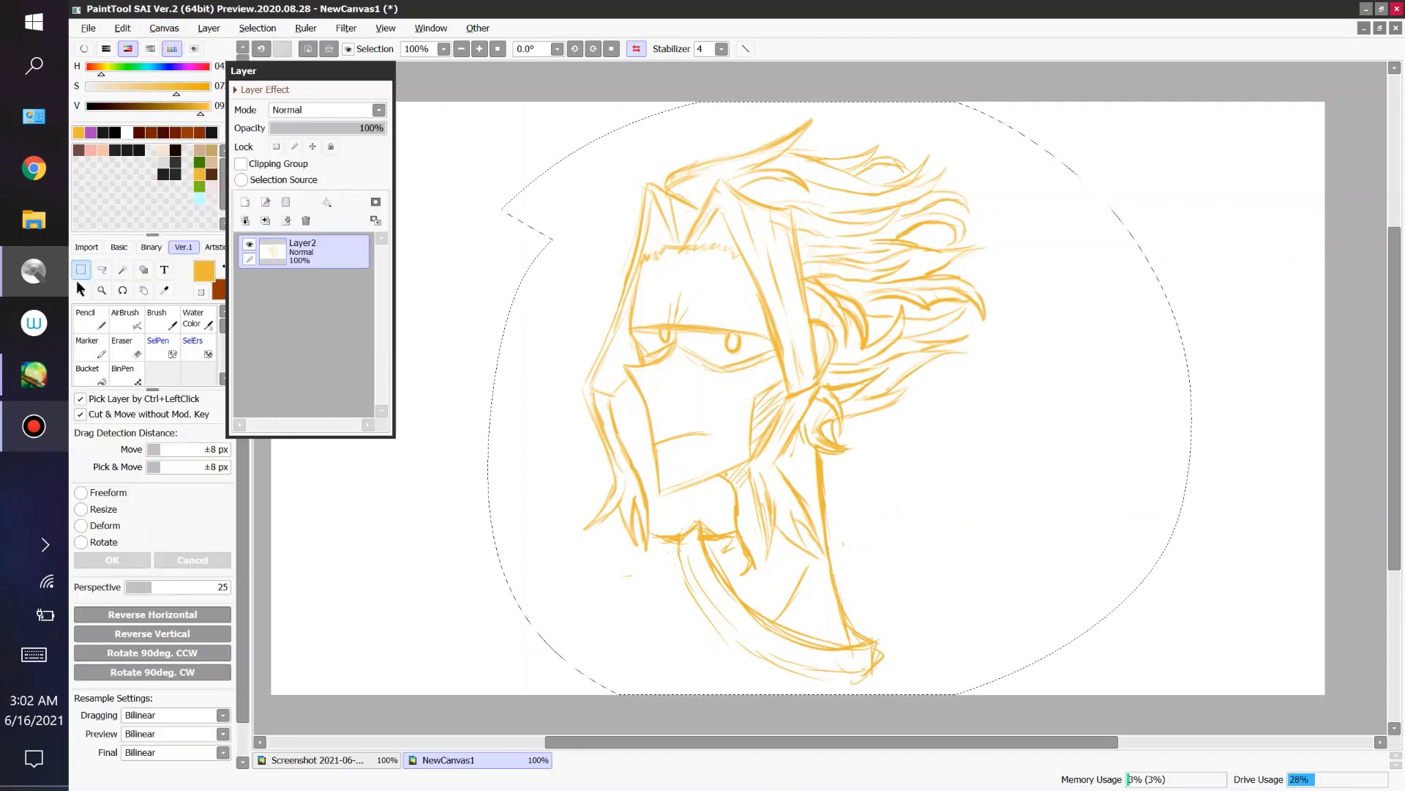
click(174, 613)
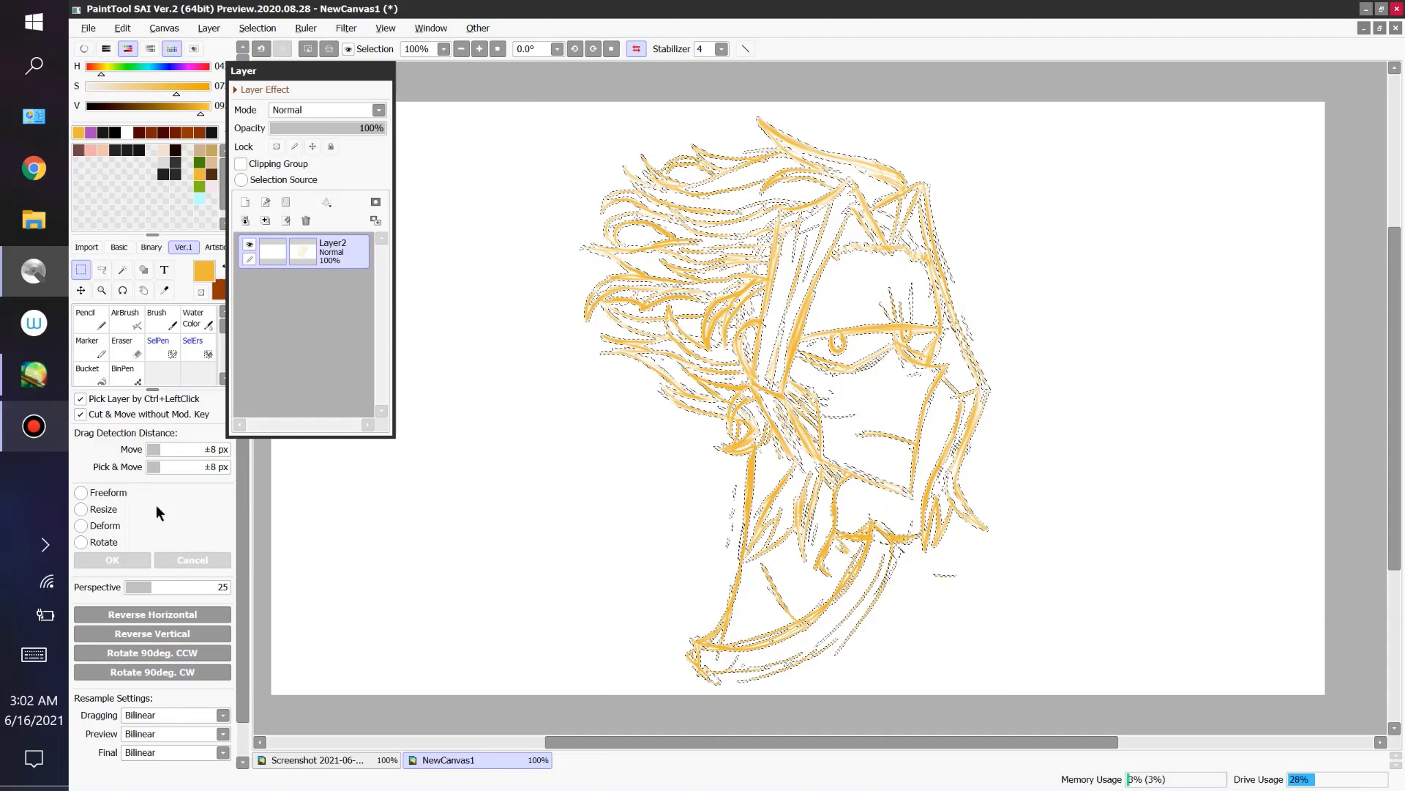
key(h)
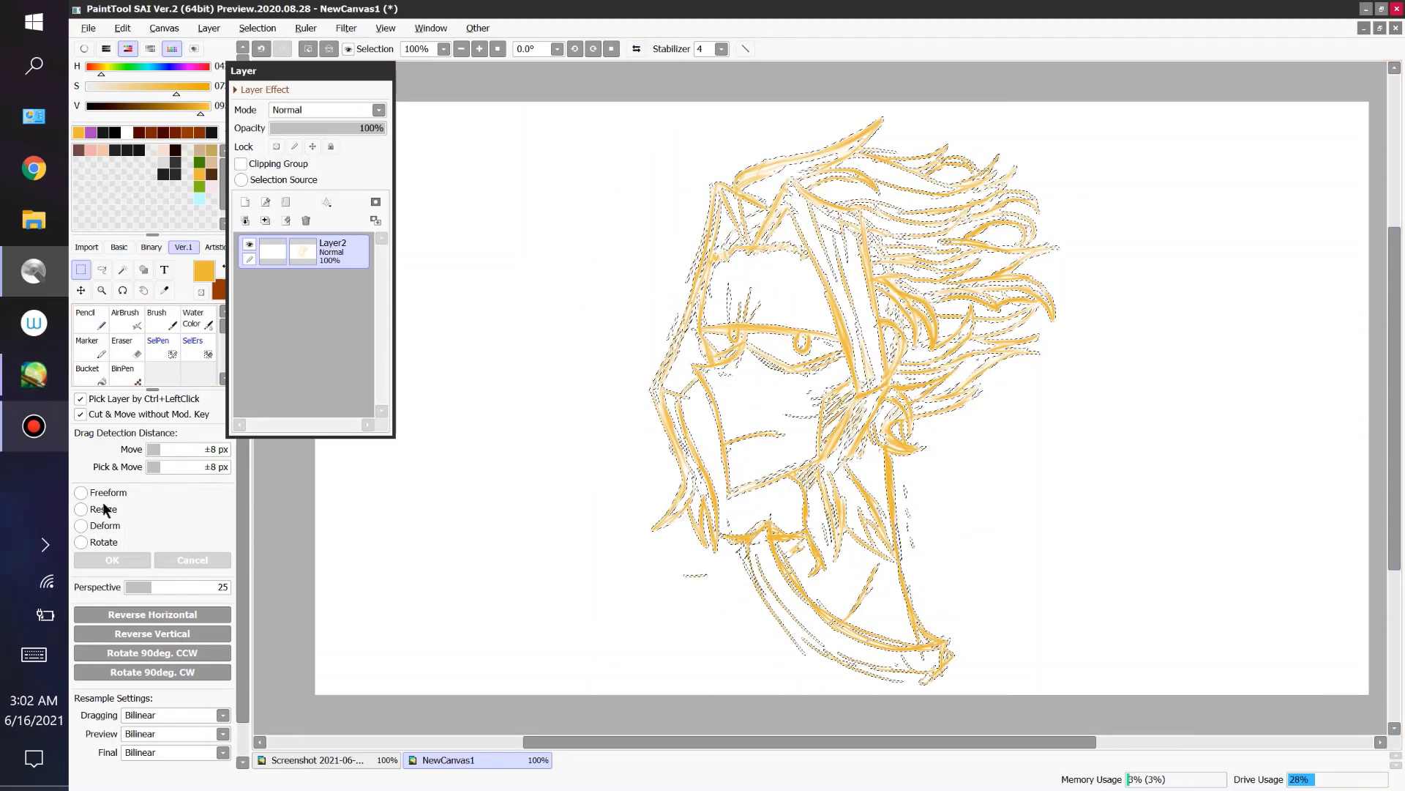
click(97, 492)
click(190, 559)
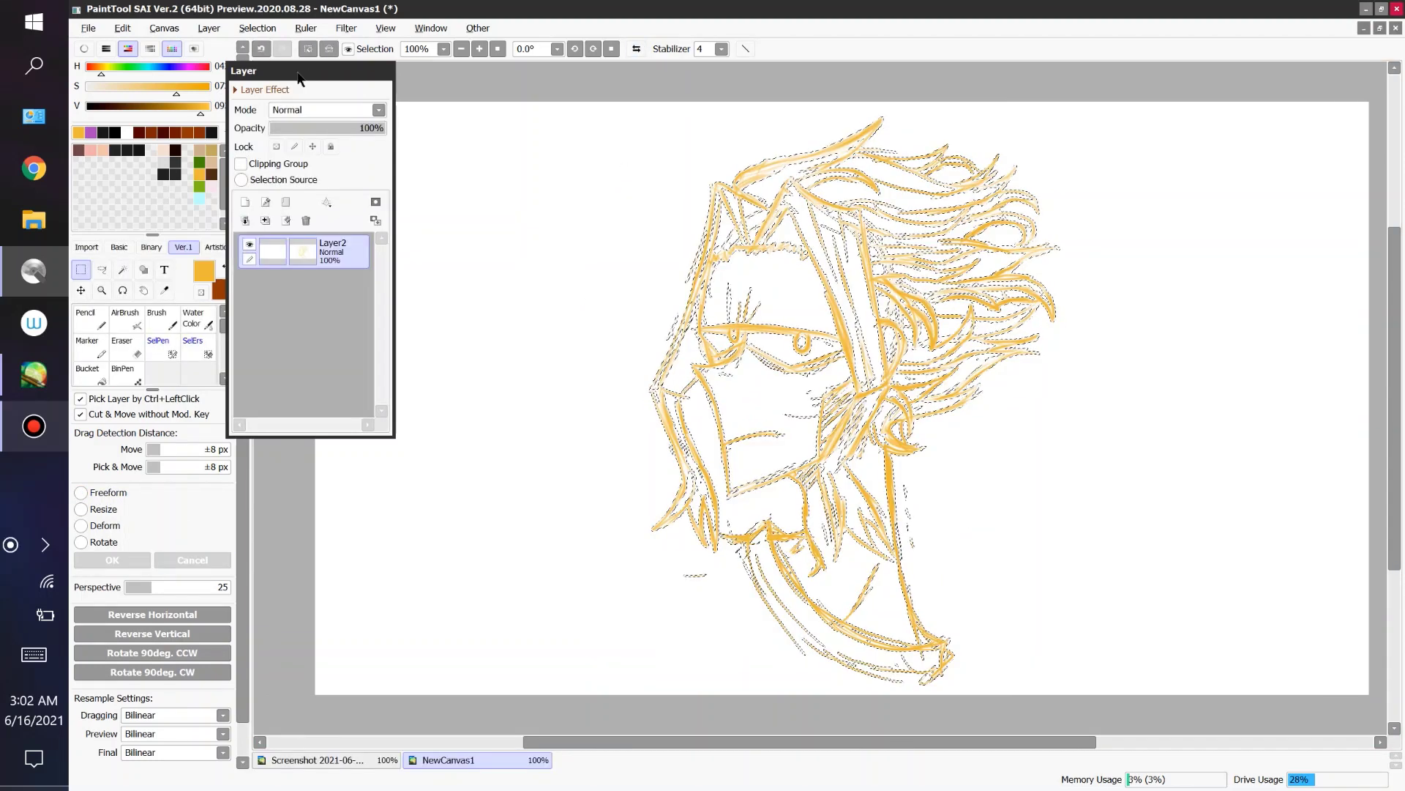
click(95, 319)
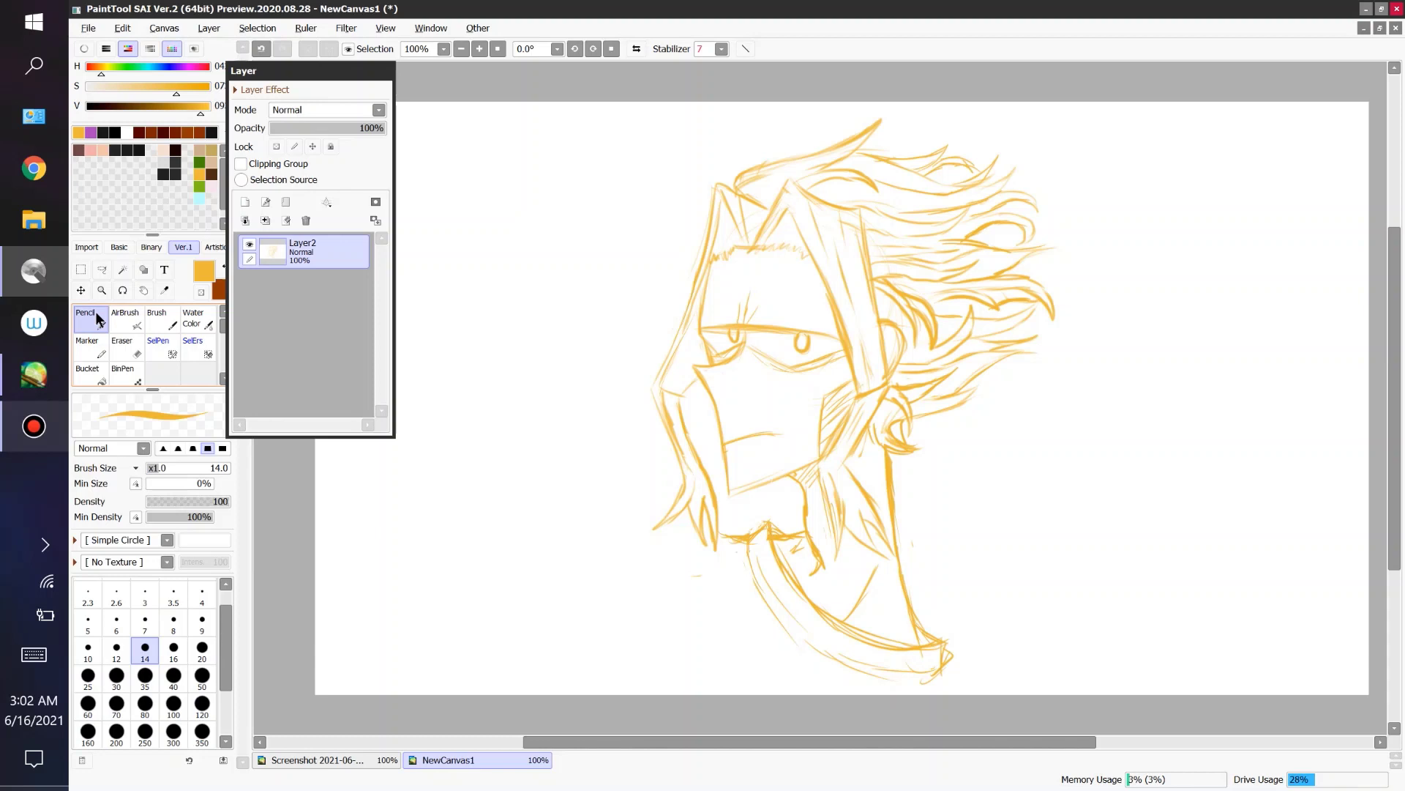
Step: Briefly open the File menu, then add short orange strokes at the chin tip
click(86, 33)
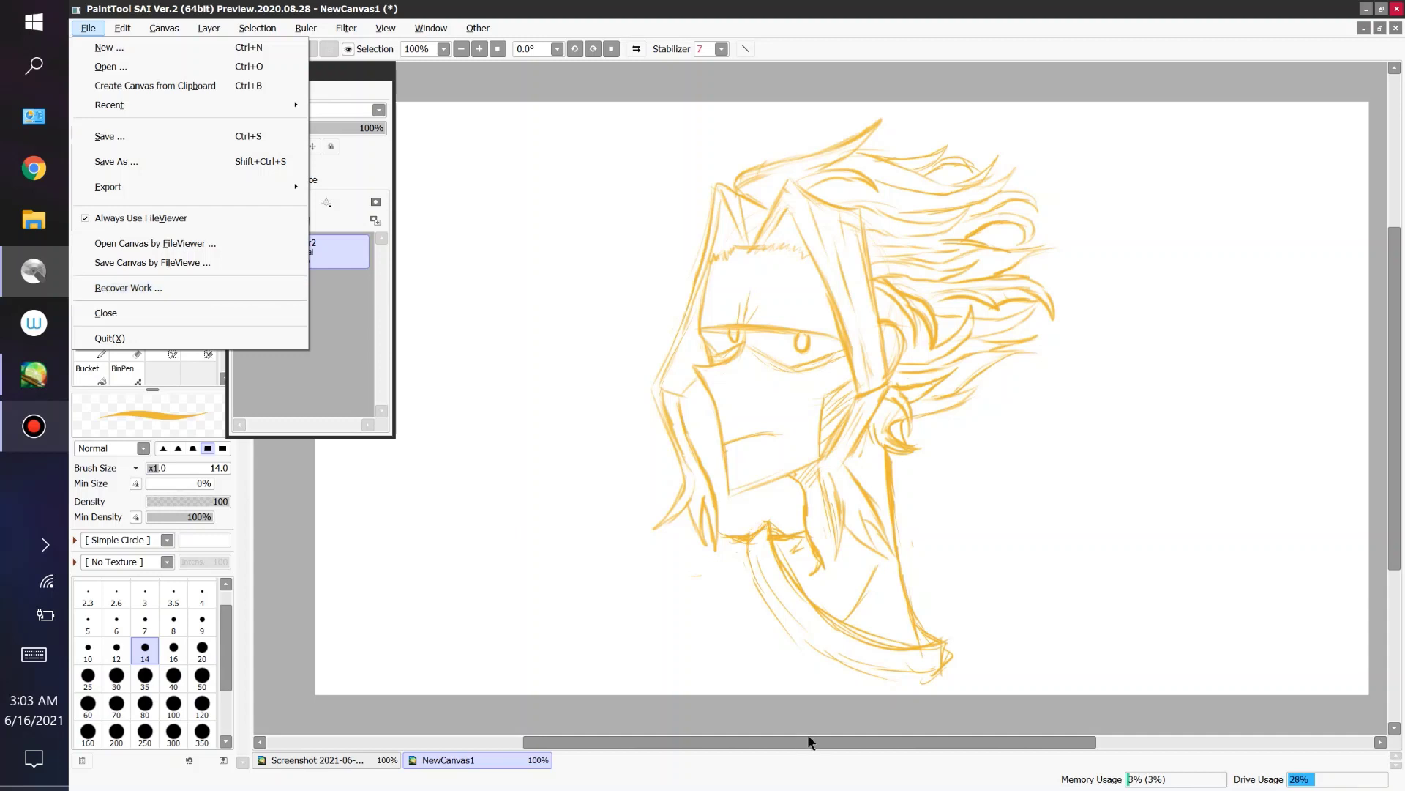
drag(807, 735, 839, 742)
drag(892, 659, 899, 679)
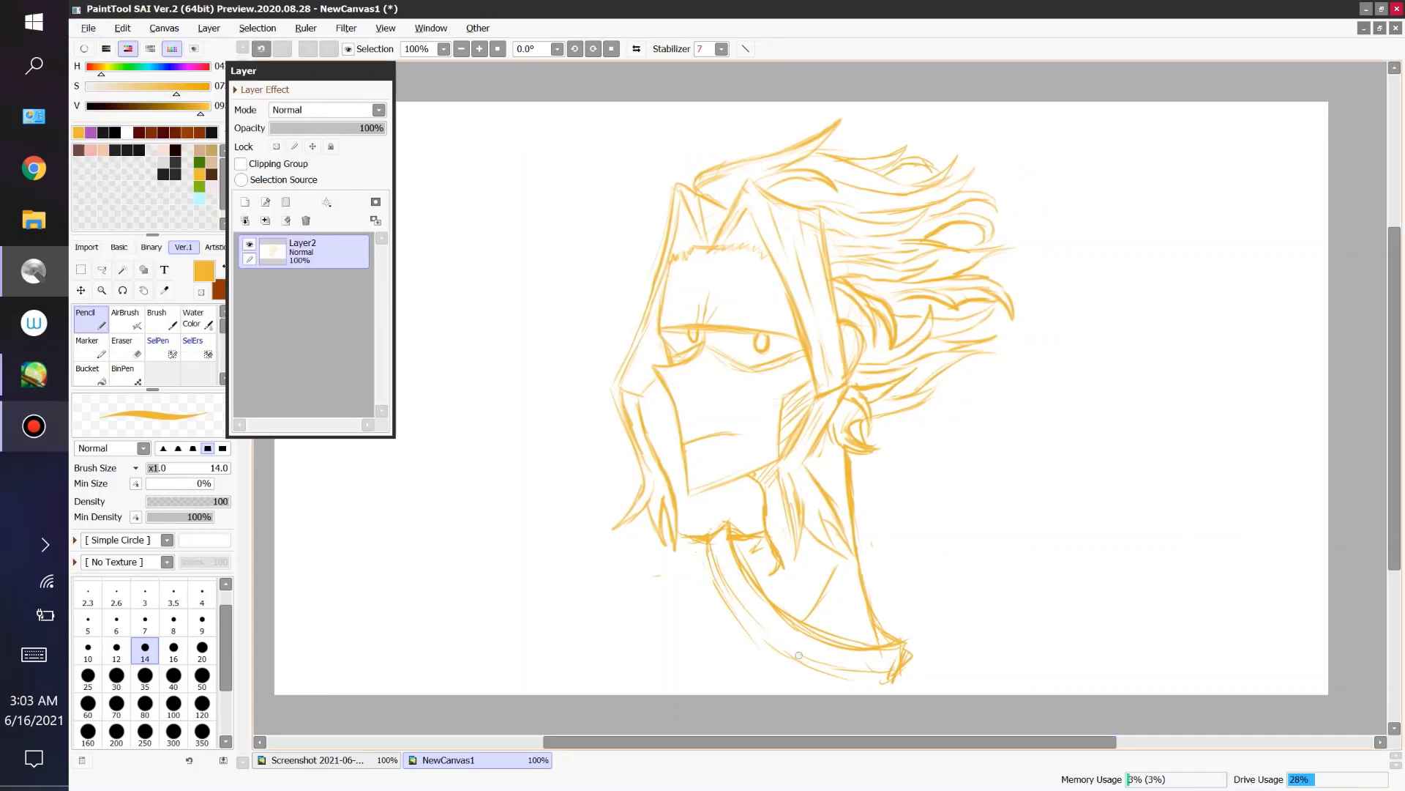
Step: Undo and redo, redraw strokes along the lower chin, then switch to SAI Ver.1
click(263, 51)
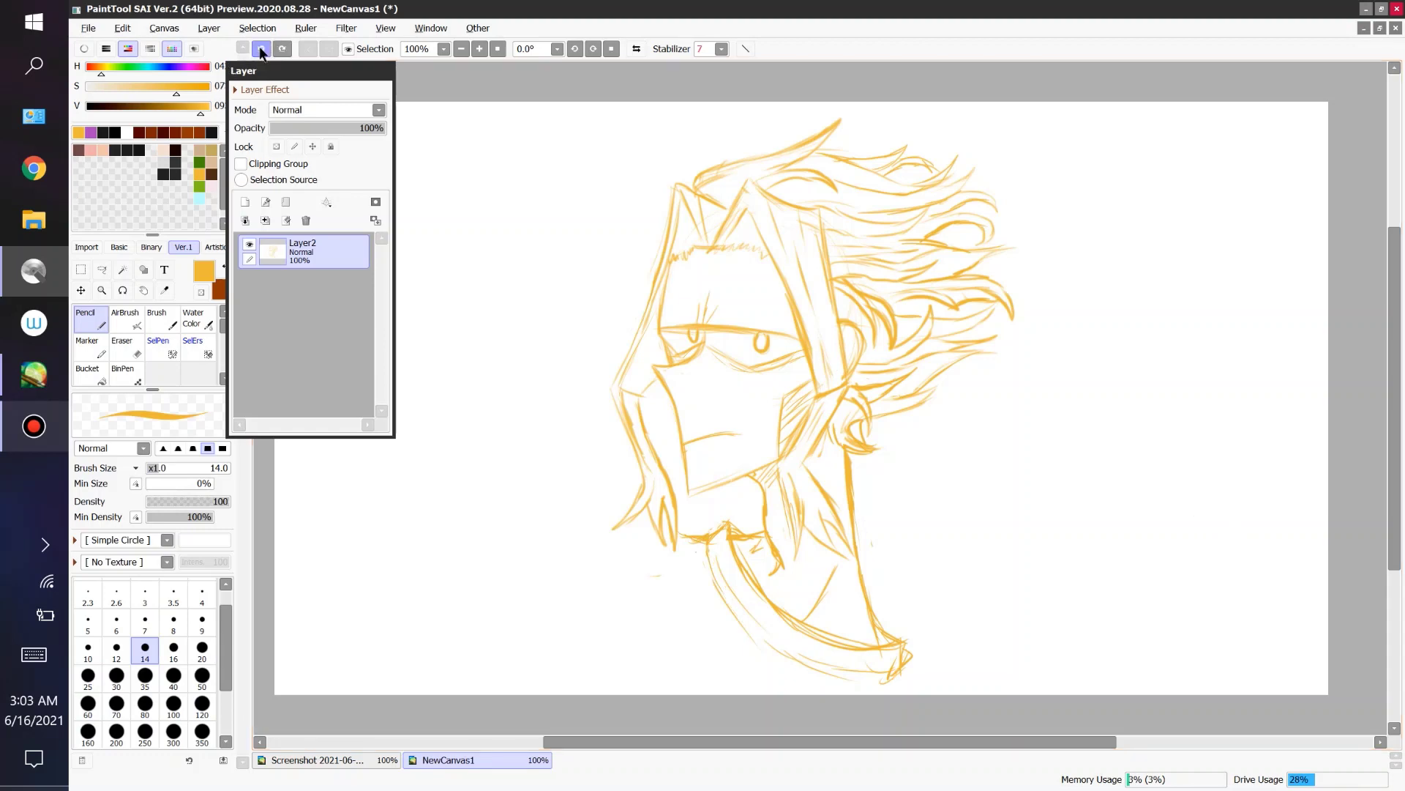
click(264, 51)
click(263, 51)
click(282, 51)
click(281, 51)
drag(722, 558, 713, 604)
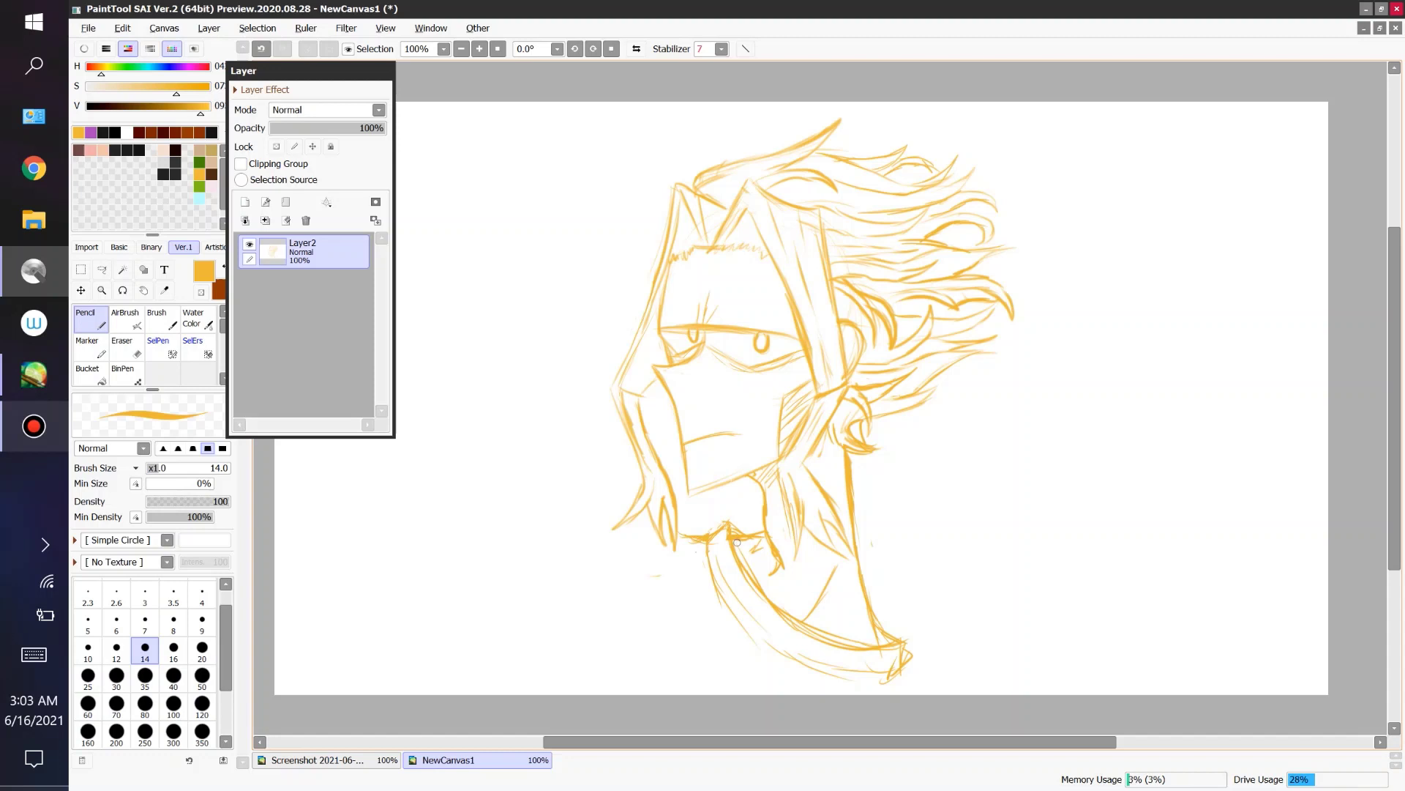
drag(852, 684, 905, 648)
click(48, 380)
mouse_move(33, 375)
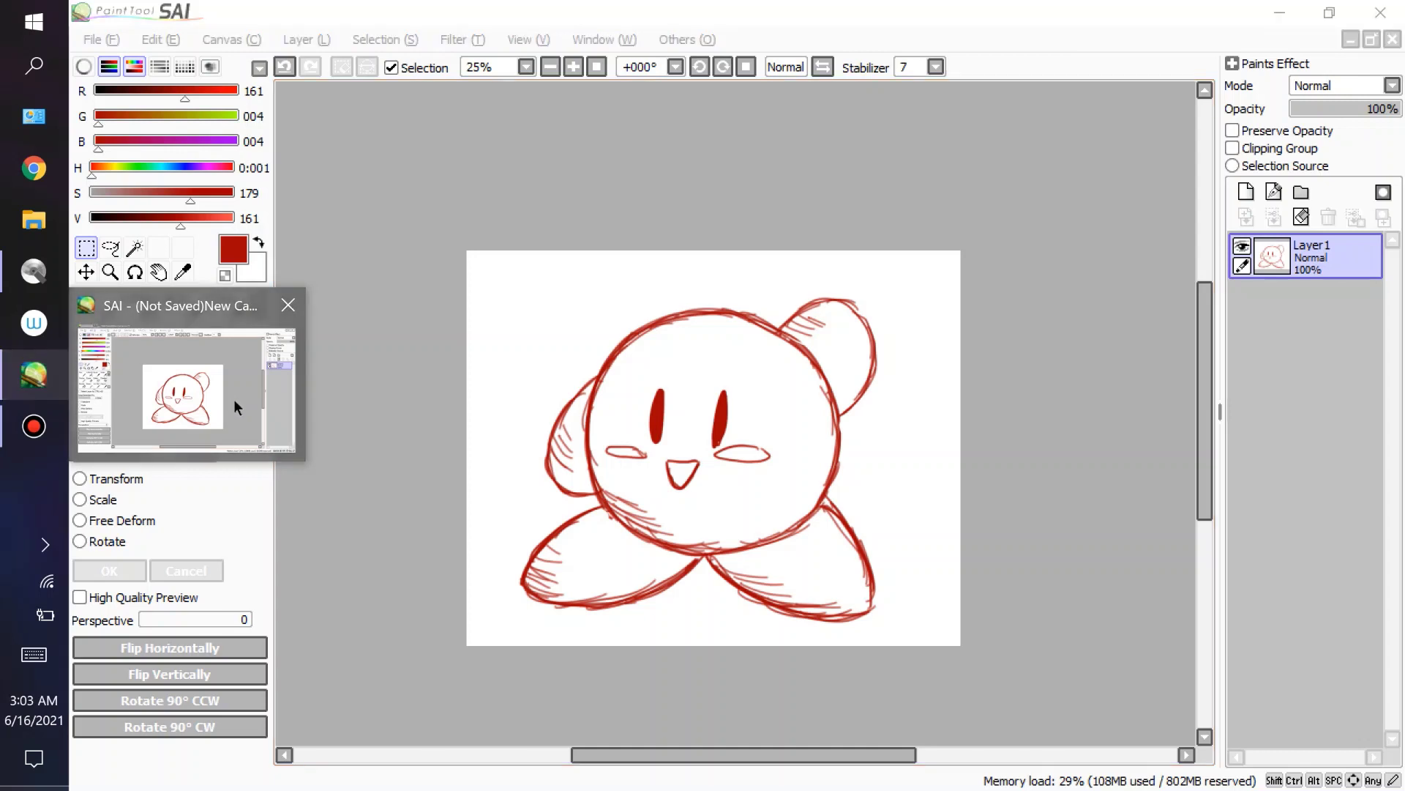
mouse_move(185, 390)
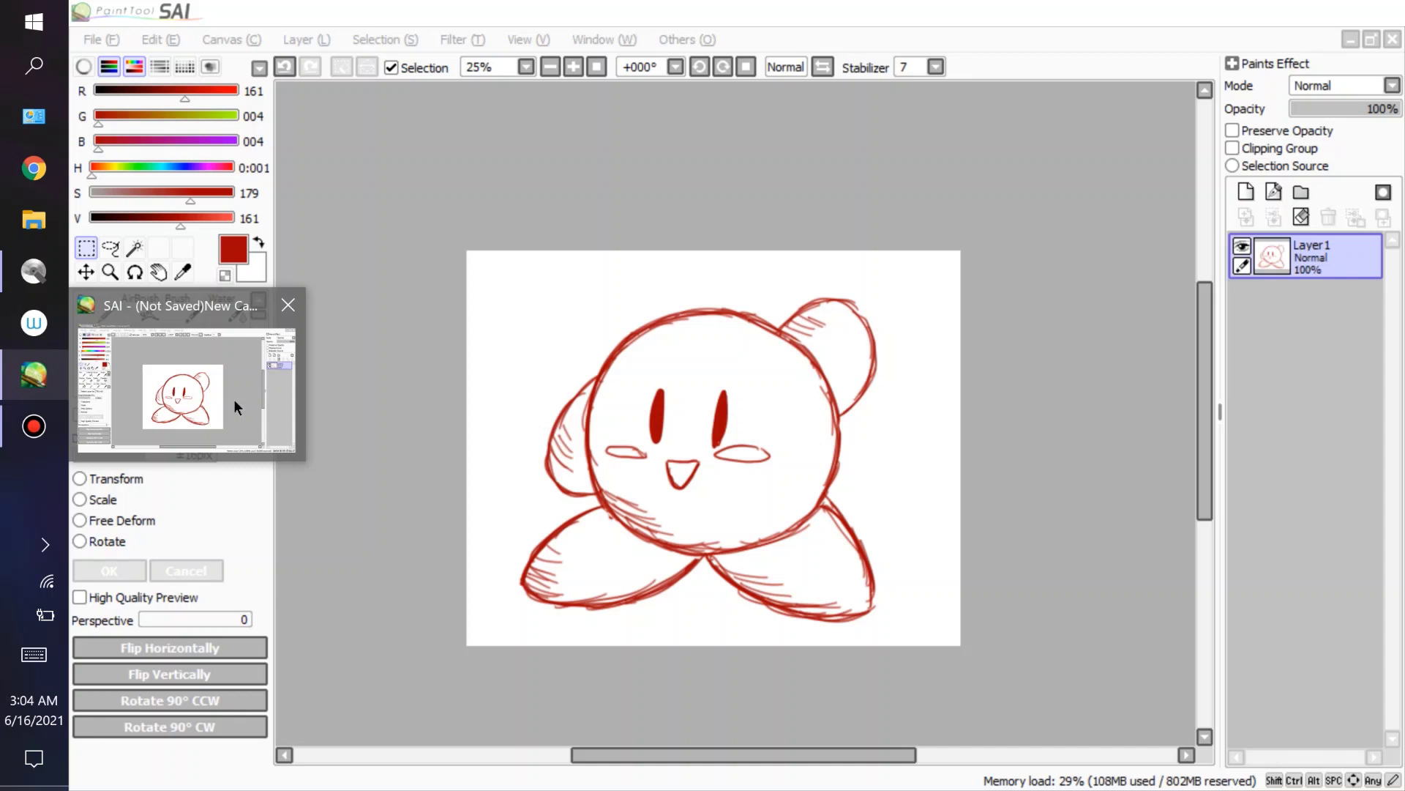
Step: Focus the SAI Ver.1 window and show its File menu, which has no Recover Work entry
click(234, 399)
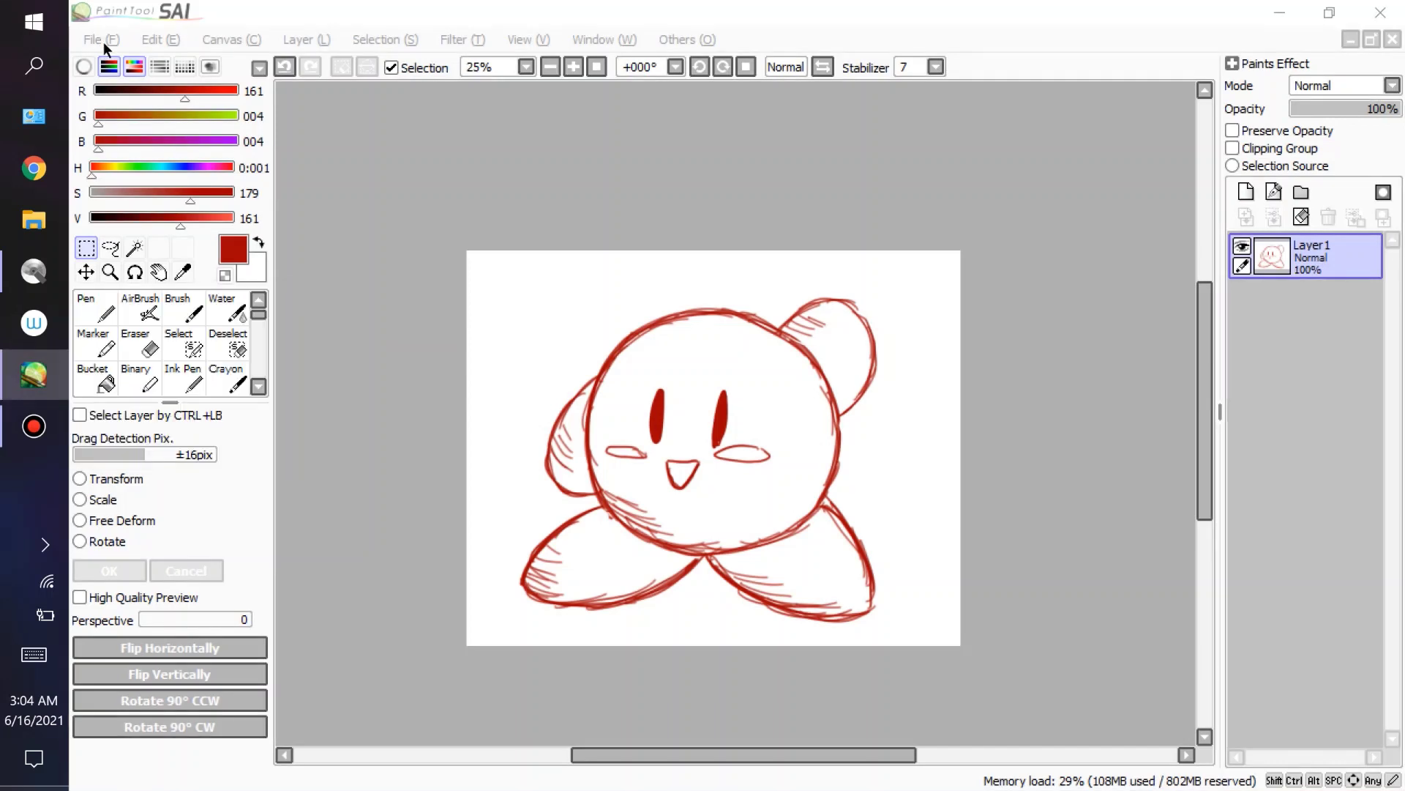
click(99, 39)
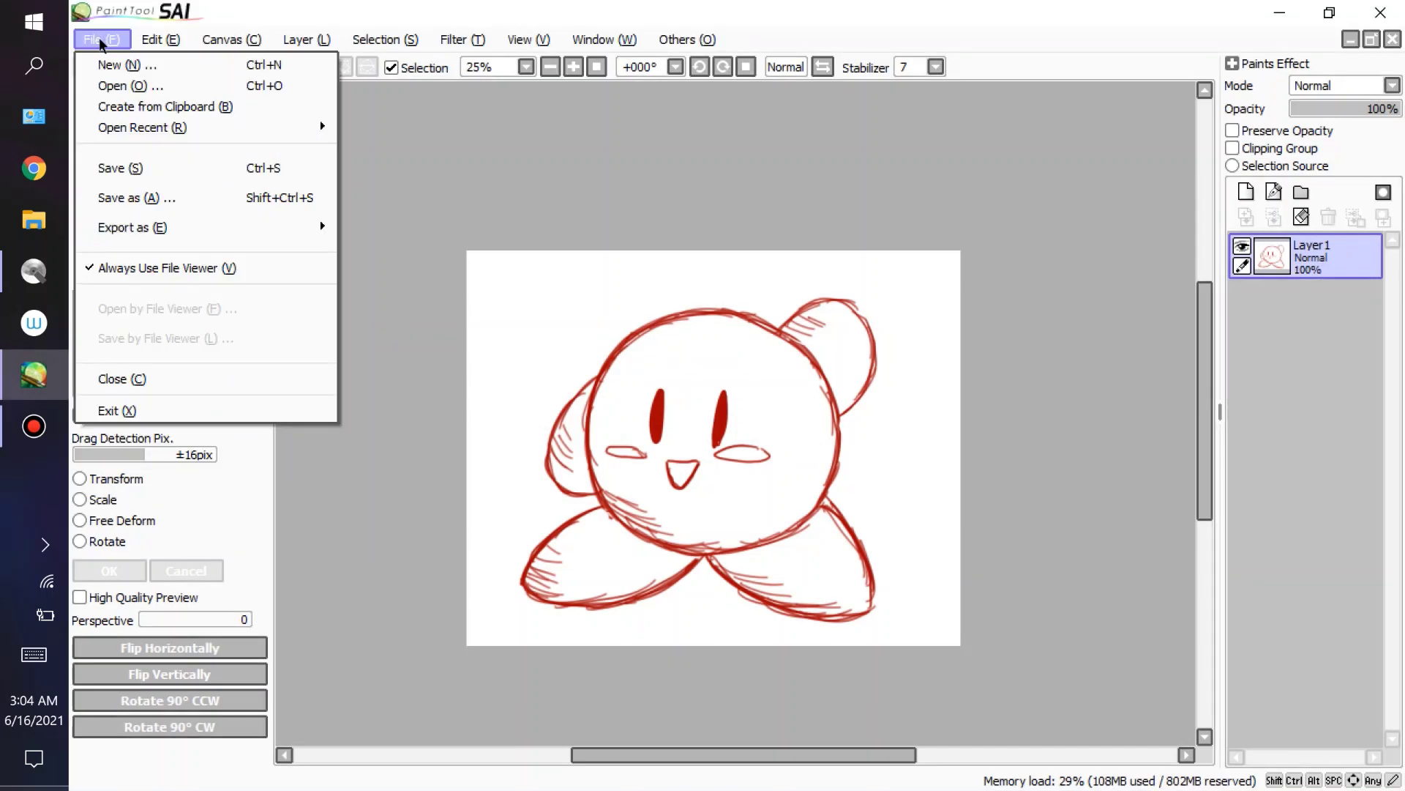